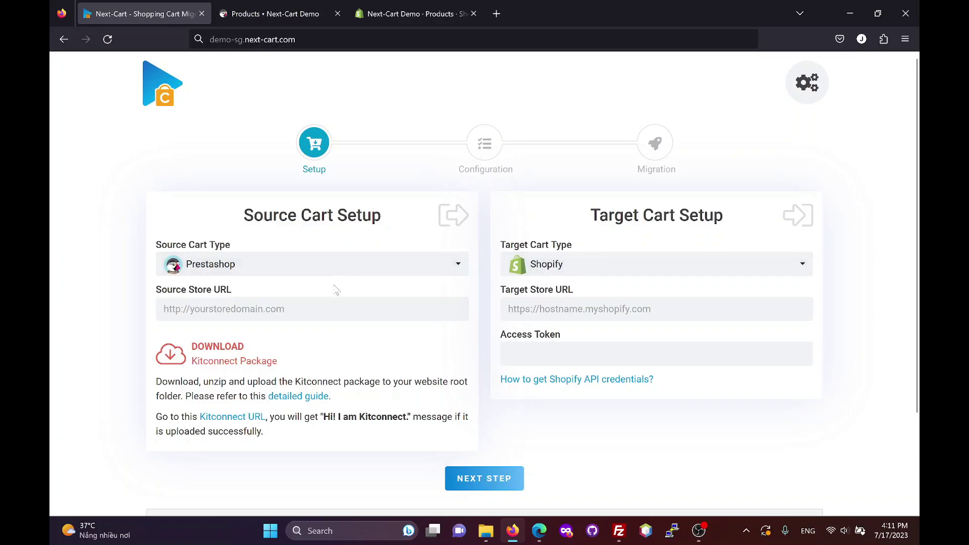
pyautogui.click(313, 309)
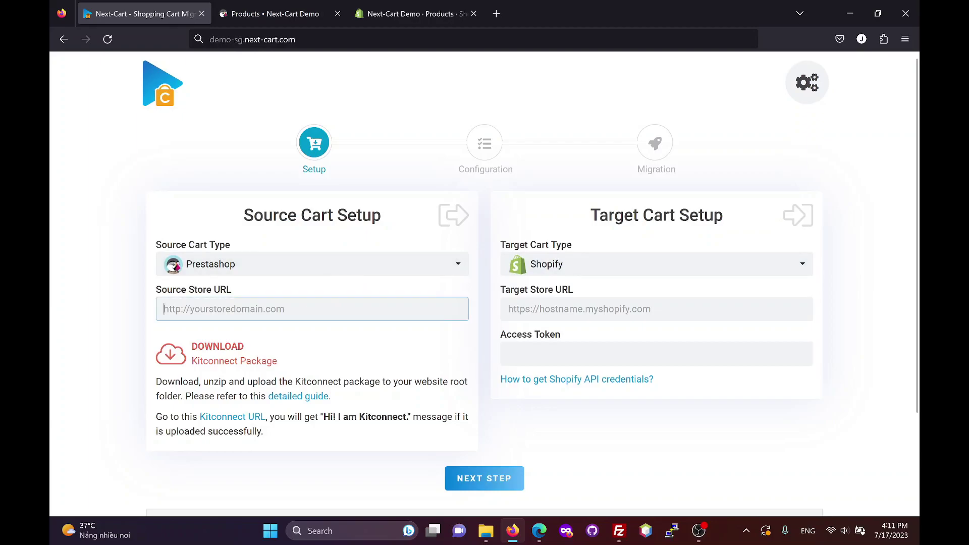
pyautogui.click(276, 14)
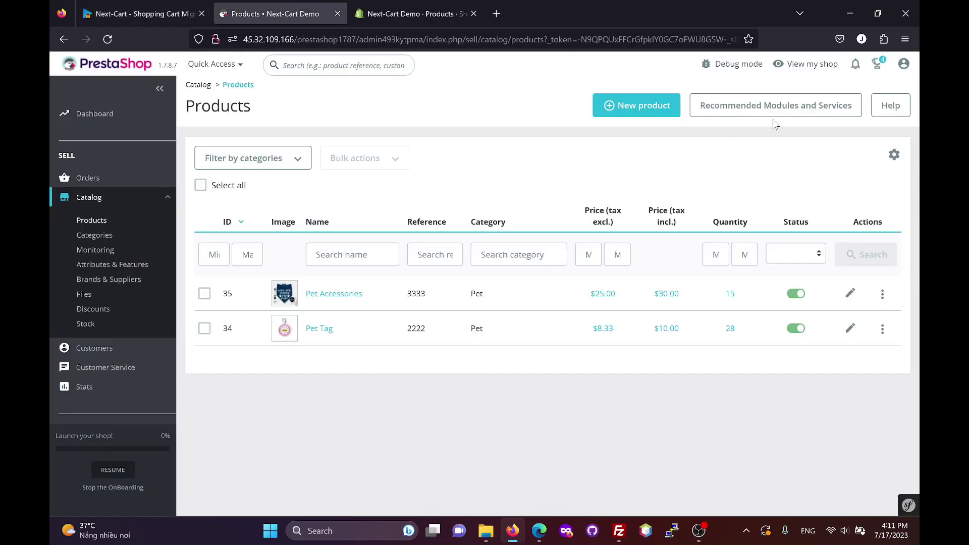
pyautogui.click(812, 64)
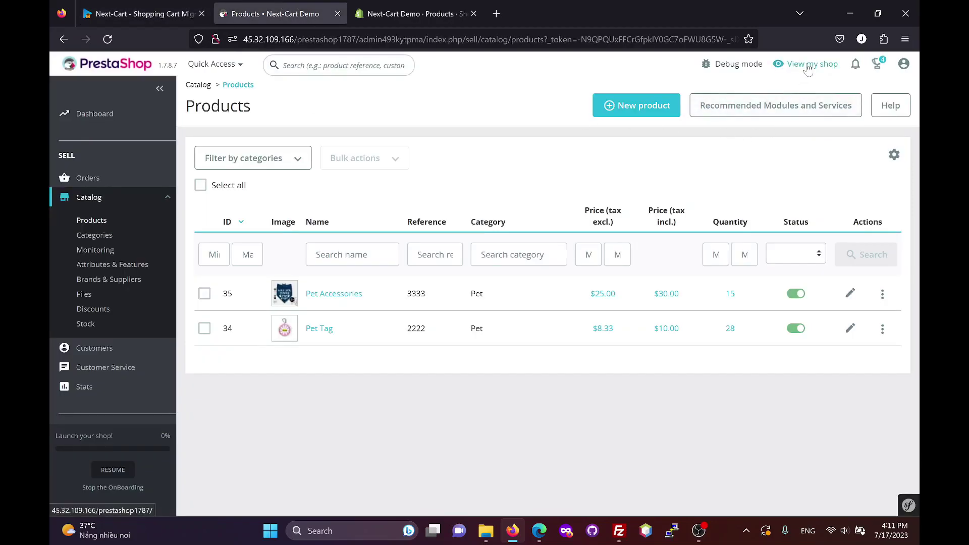
pyautogui.click(418, 15)
pyautogui.click(328, 39)
pyautogui.hotkey('ctrl', 'c')
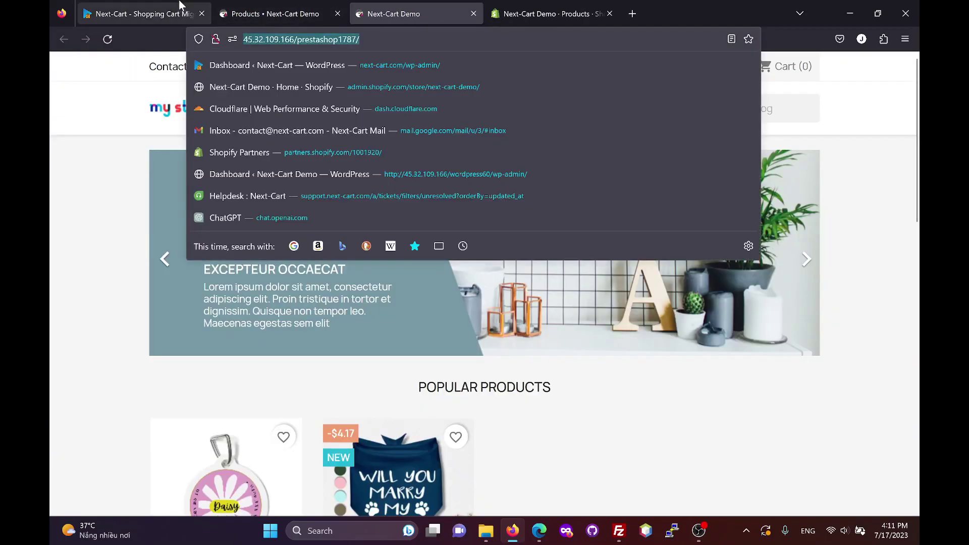
pyautogui.click(144, 14)
pyautogui.hotkey('ctrl', 'v')
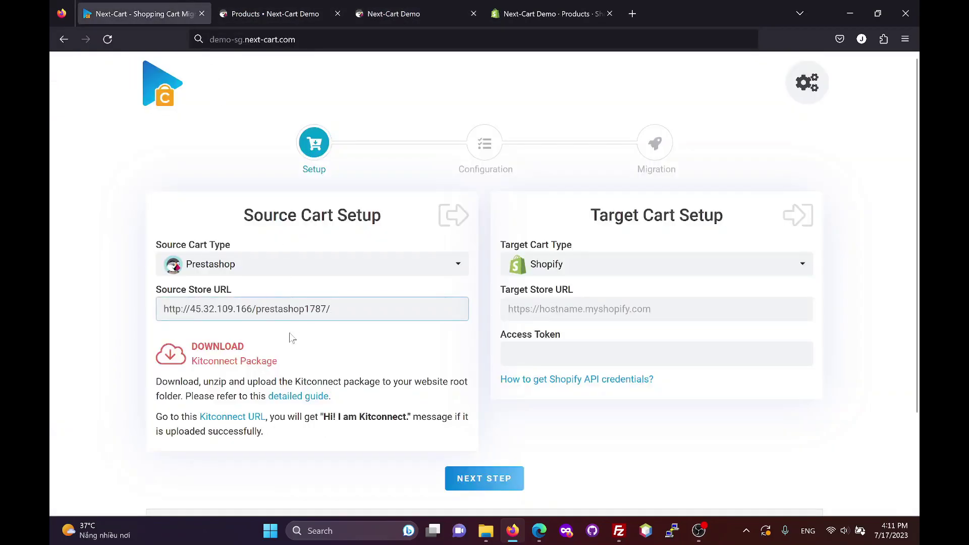
pyautogui.click(223, 360)
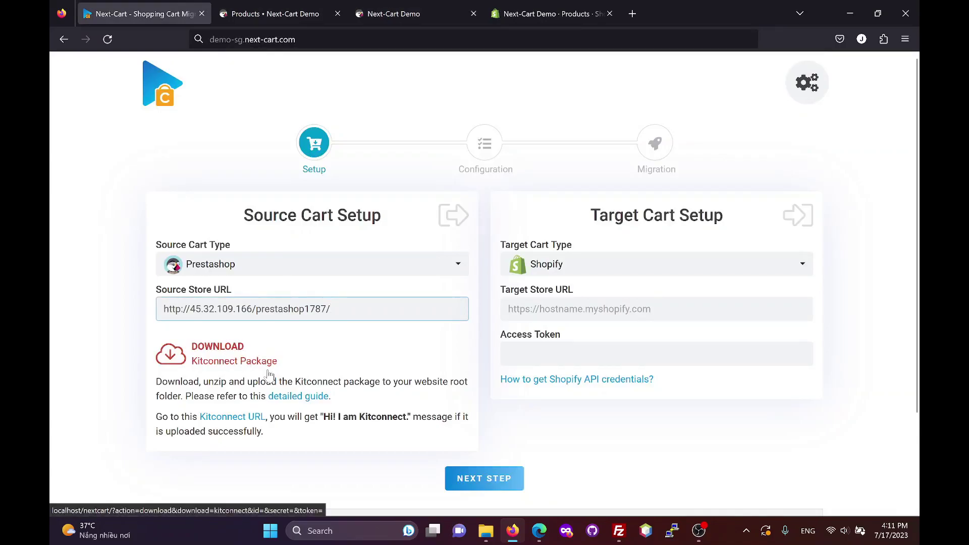
# Step: Extract kitconnect.zip in Downloads and inspect the kitconnect_d5a04917 folder's contents
pyautogui.click(486, 530)
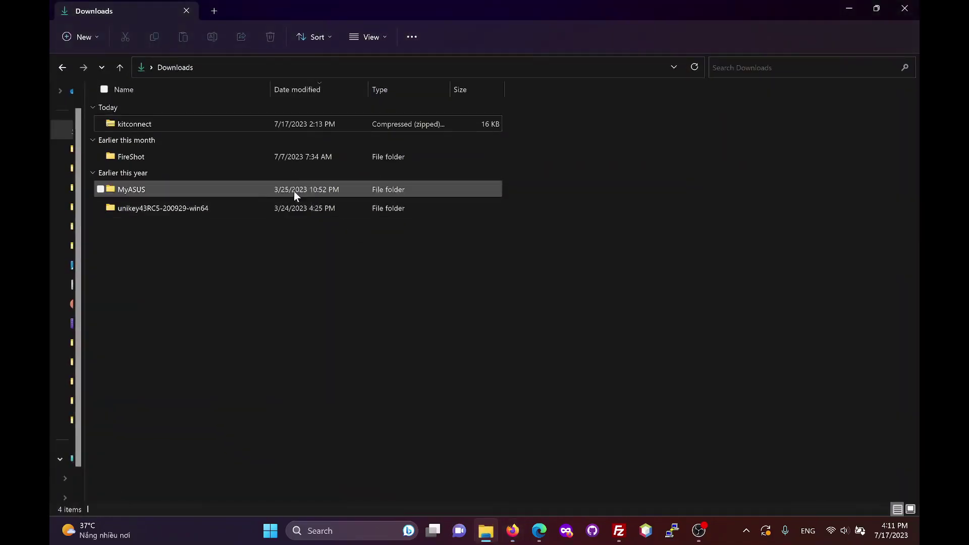
pyautogui.rightClick(133, 123)
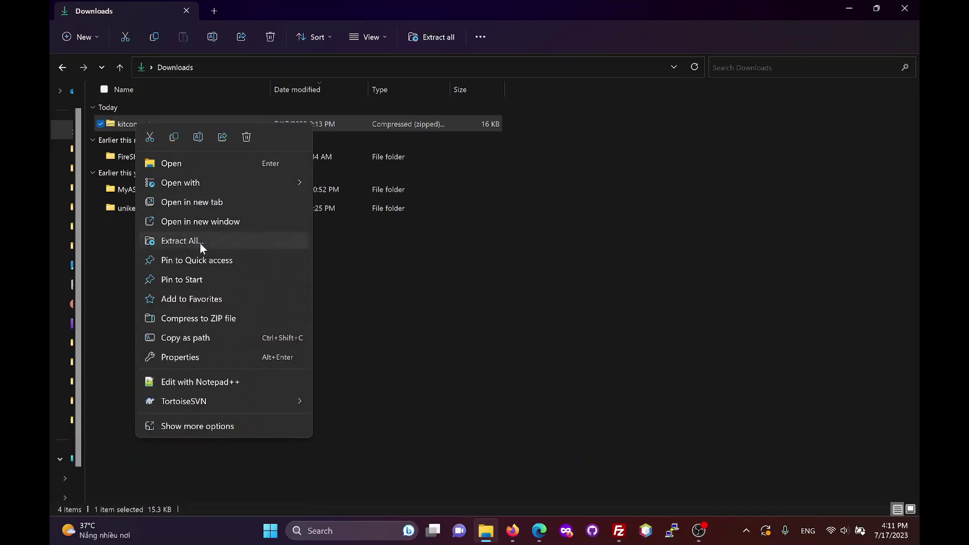
pyautogui.click(200, 243)
pyautogui.click(582, 386)
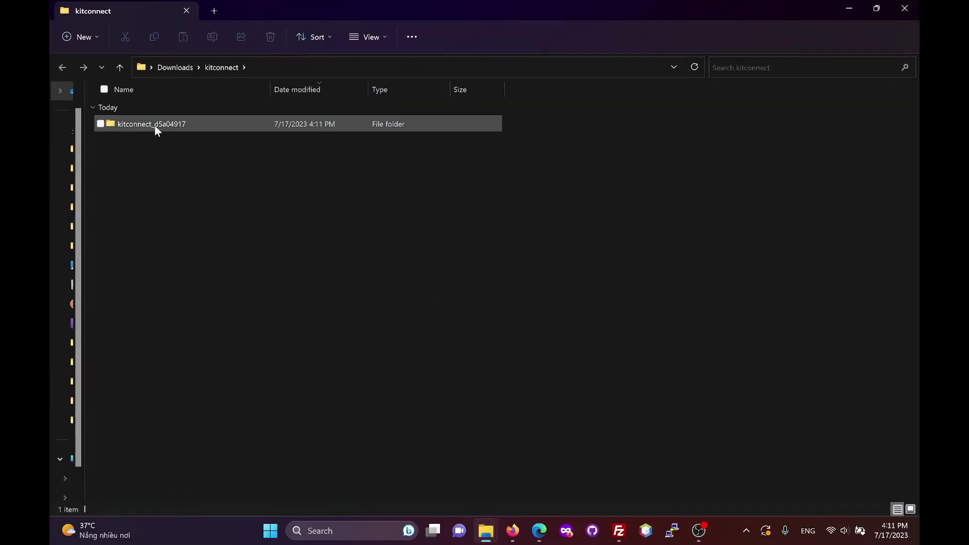
pyautogui.doubleClick(152, 123)
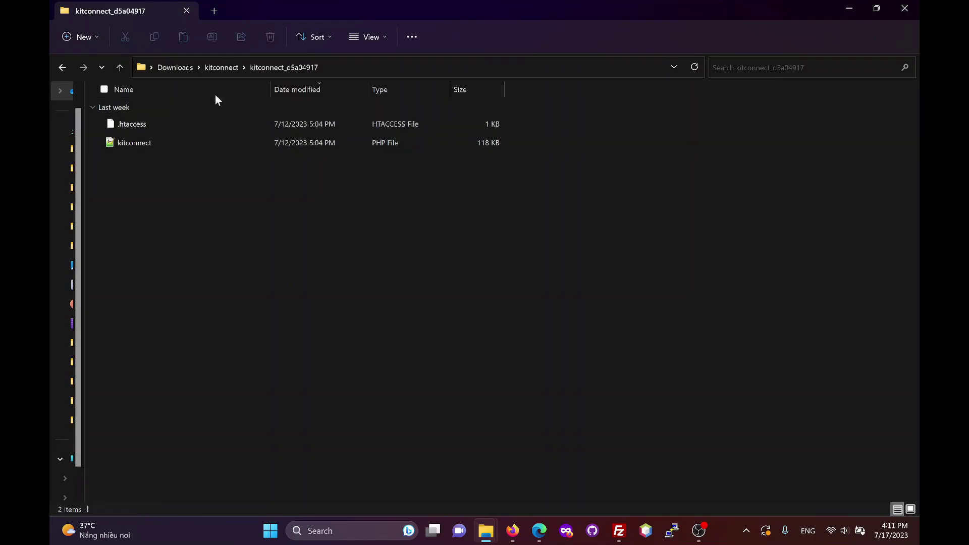
pyautogui.click(222, 67)
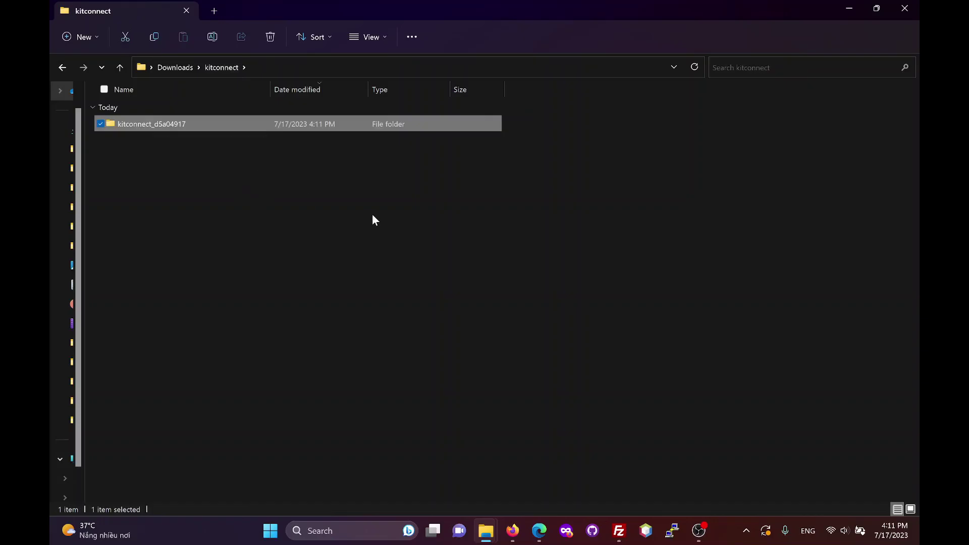
# Step: Drag kitconnect_d5a04917 from File Explorer into FileZilla's remote prestashop1787 root folder
pyautogui.click(620, 531)
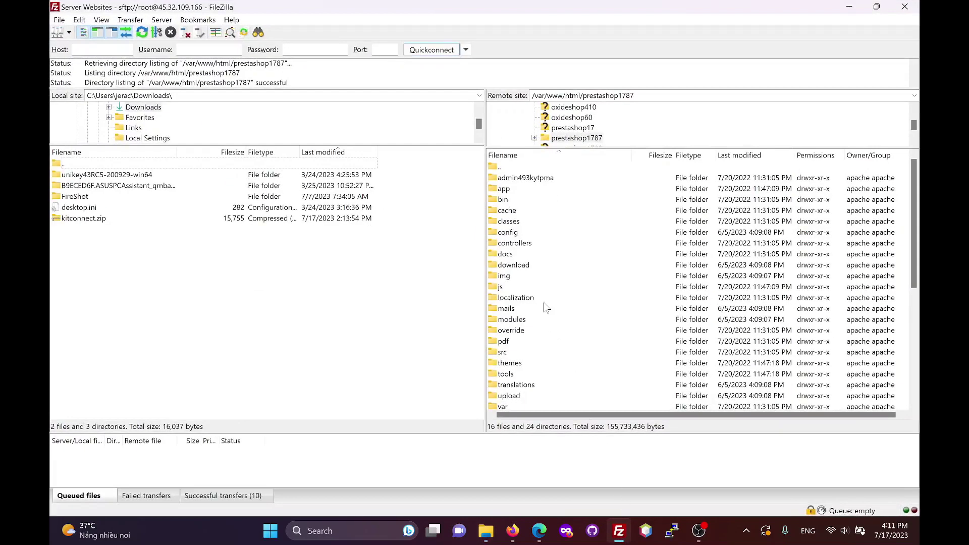
pyautogui.scroll(-3, 539, 242)
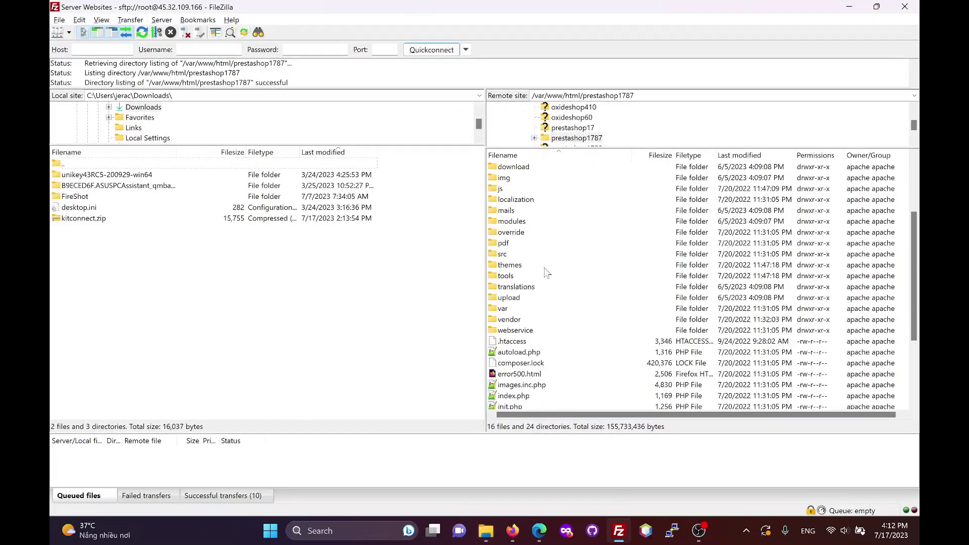
pyautogui.scroll(-4, 541, 288)
pyautogui.scroll(2, 544, 319)
pyautogui.scroll(3, 542, 314)
pyautogui.scroll(-3, 543, 314)
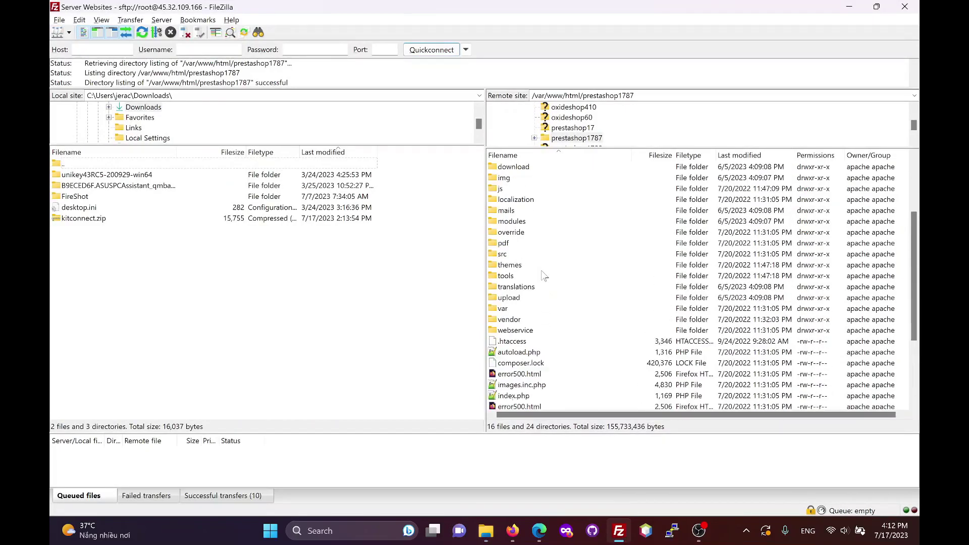
pyautogui.scroll(-3, 540, 318)
pyautogui.click(526, 331)
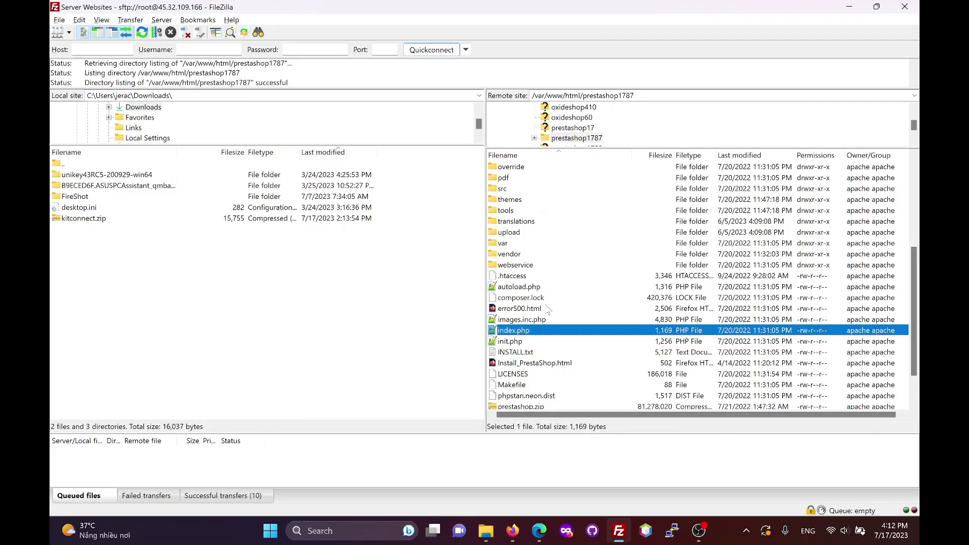
pyautogui.scroll(3, 549, 310)
pyautogui.click(485, 530)
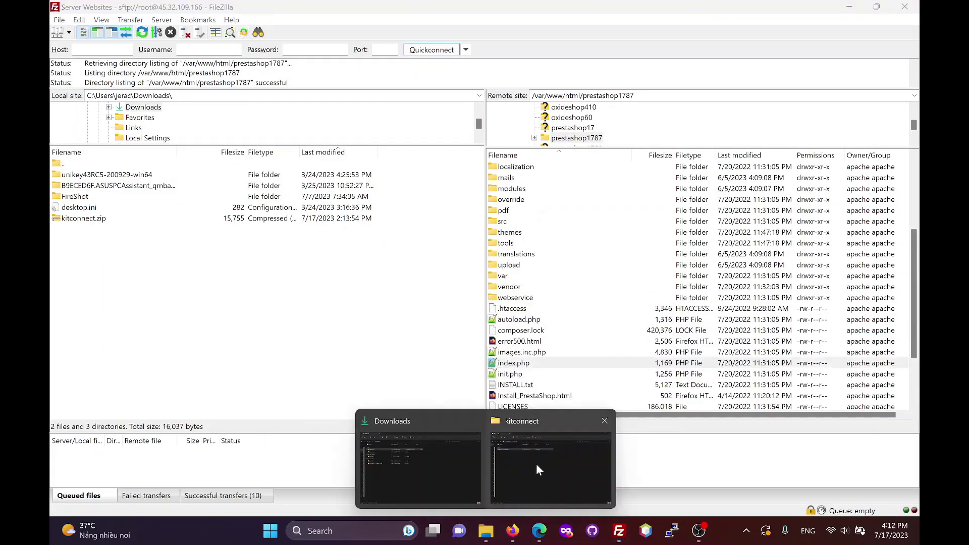
pyautogui.click(536, 464)
pyautogui.moveTo(172, 131); pyautogui.dragTo(596, 332)
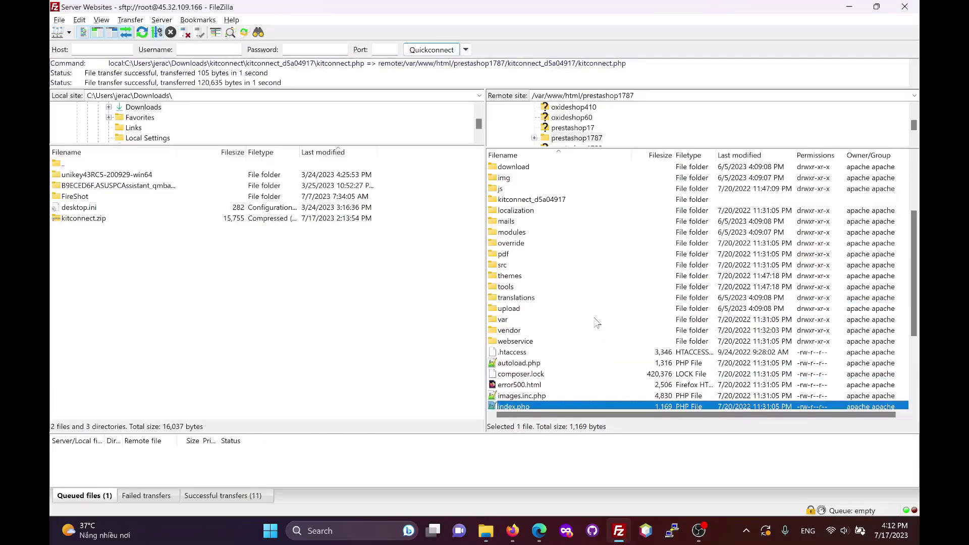
pyautogui.click(535, 200)
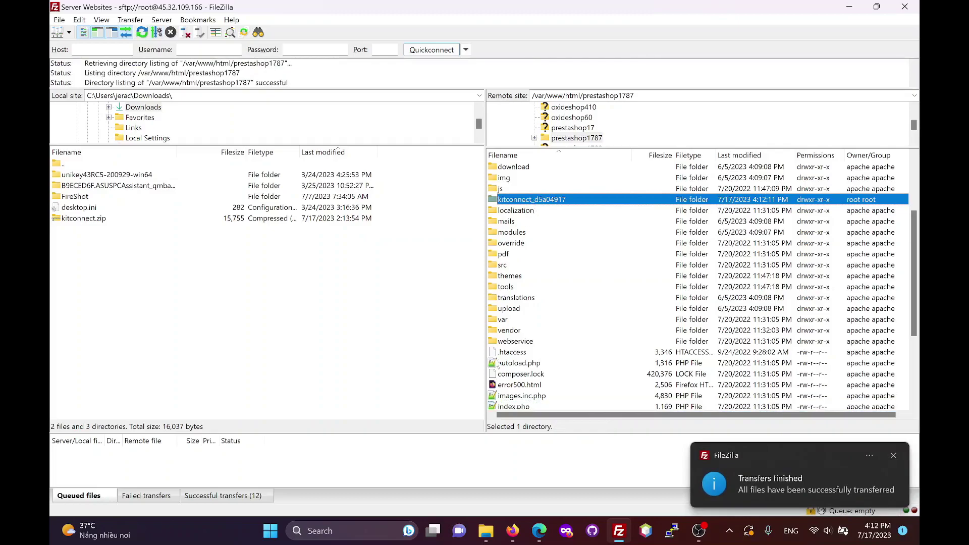
# Step: Verify the Kitconnect connection on the PrestaShop store using the Kitconnect URL link
pyautogui.click(513, 530)
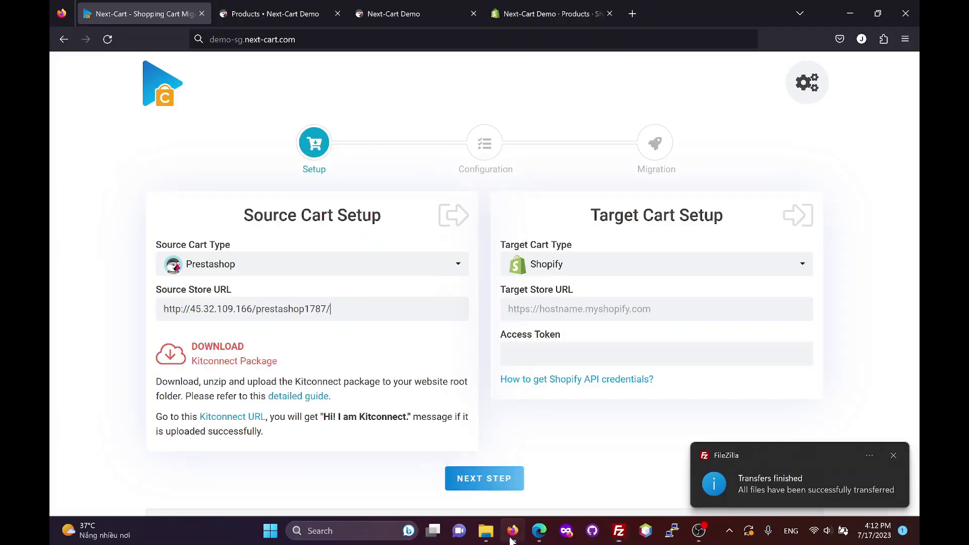
pyautogui.click(233, 416)
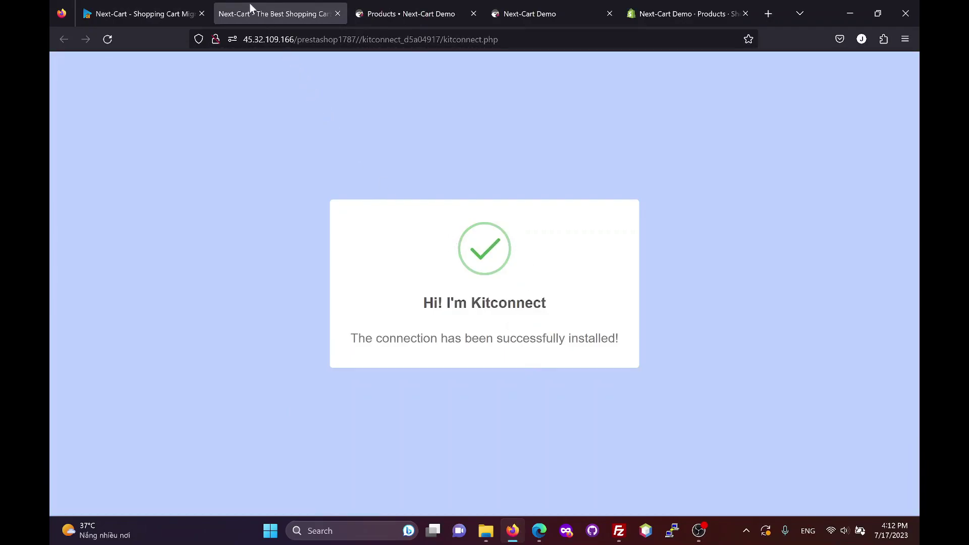
pyautogui.middleClick(251, 10)
# Step: Copy next-cart-demo.myshopify.com from Shopify store details into Target Store URL
pyautogui.click(543, 306)
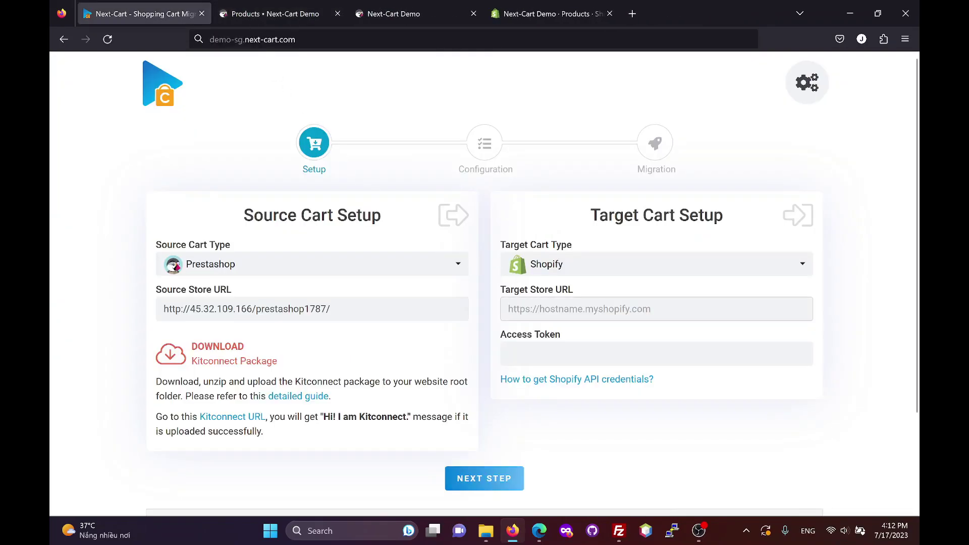
pyautogui.click(541, 19)
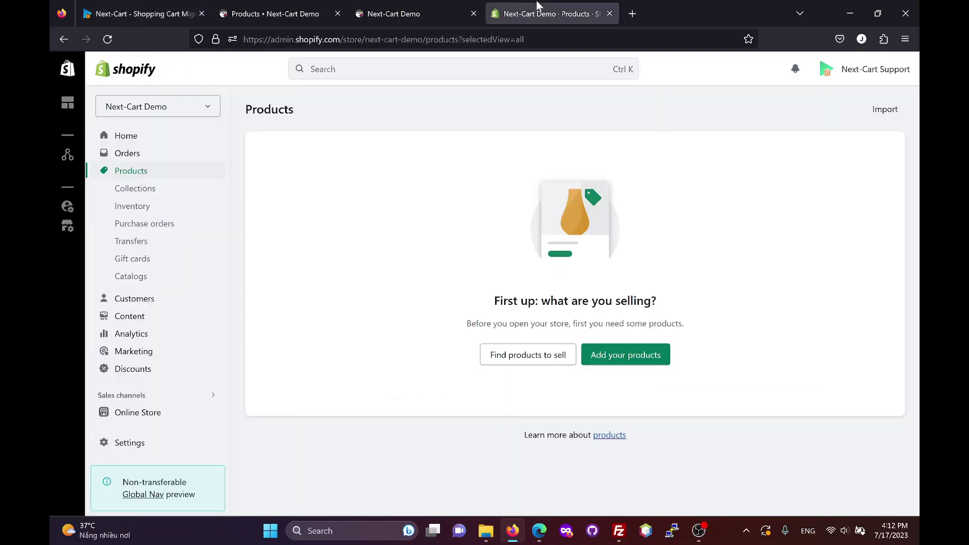
pyautogui.click(132, 445)
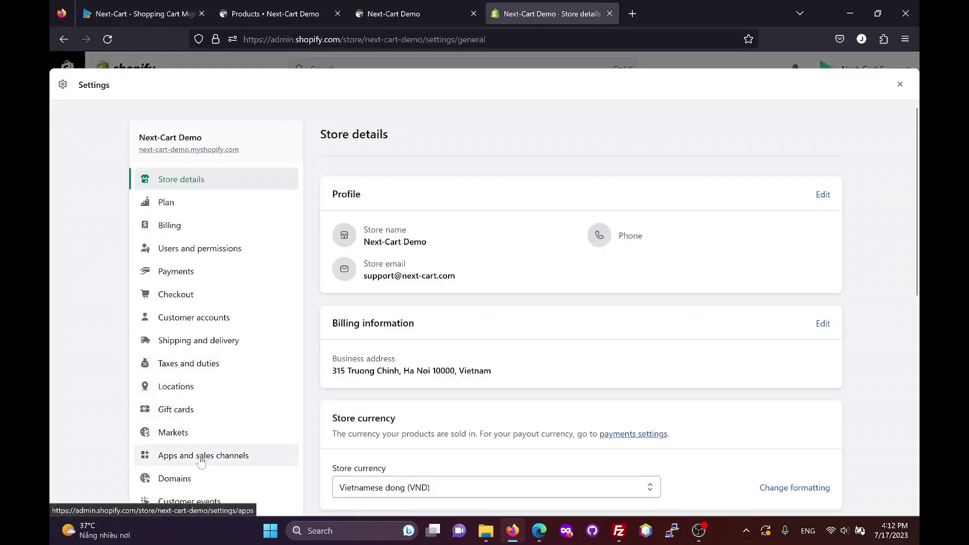
pyautogui.rightClick(202, 151)
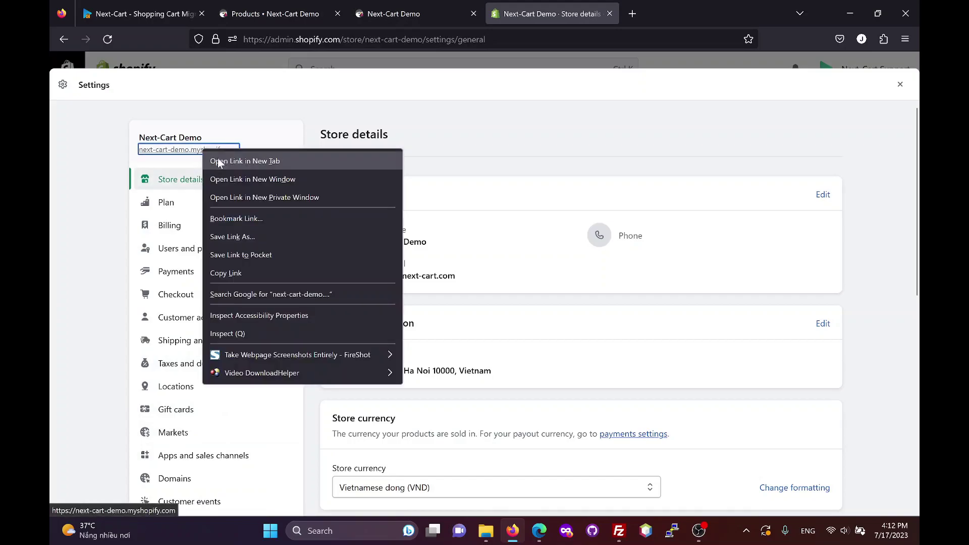
pyautogui.click(249, 275)
pyautogui.click(146, 13)
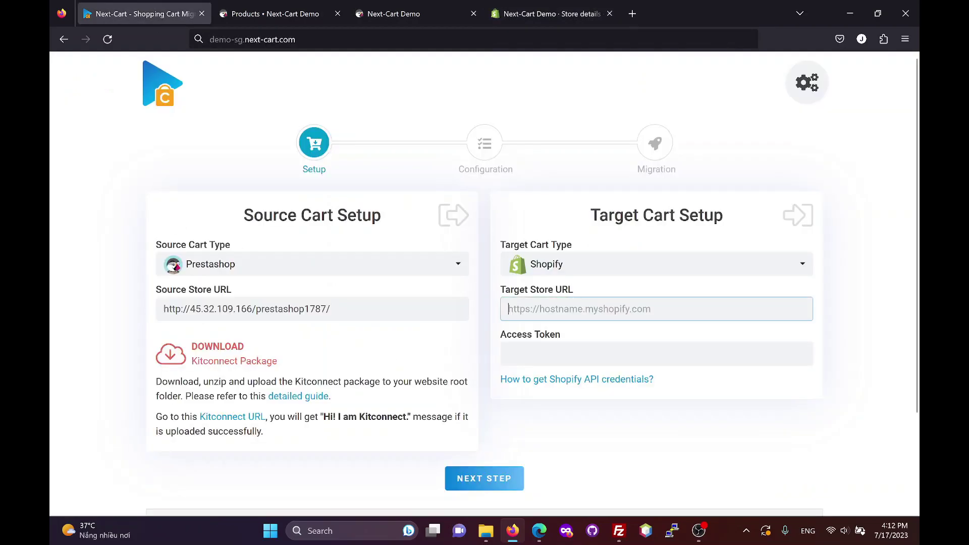
pyautogui.click(537, 309)
pyautogui.hotkey('ctrl', 'v')
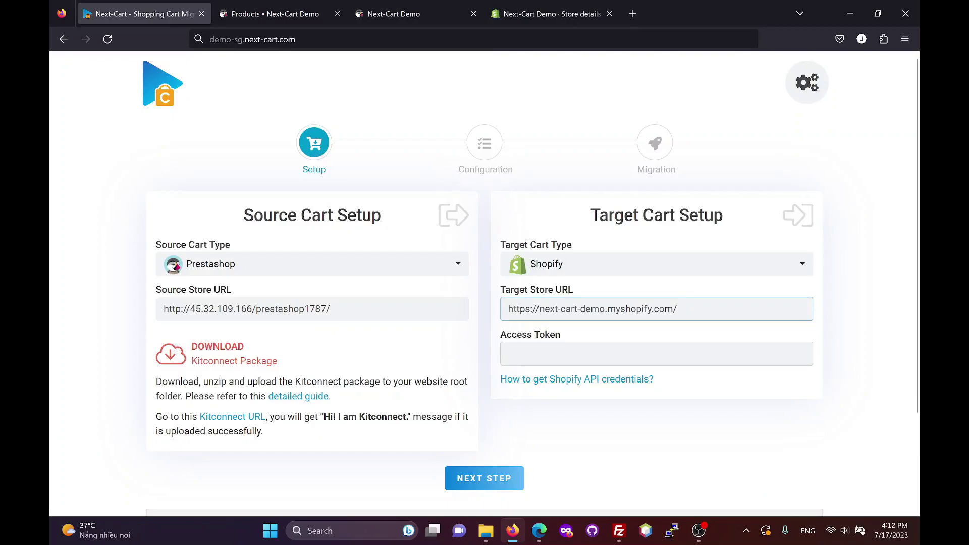
pyautogui.press('Tab')
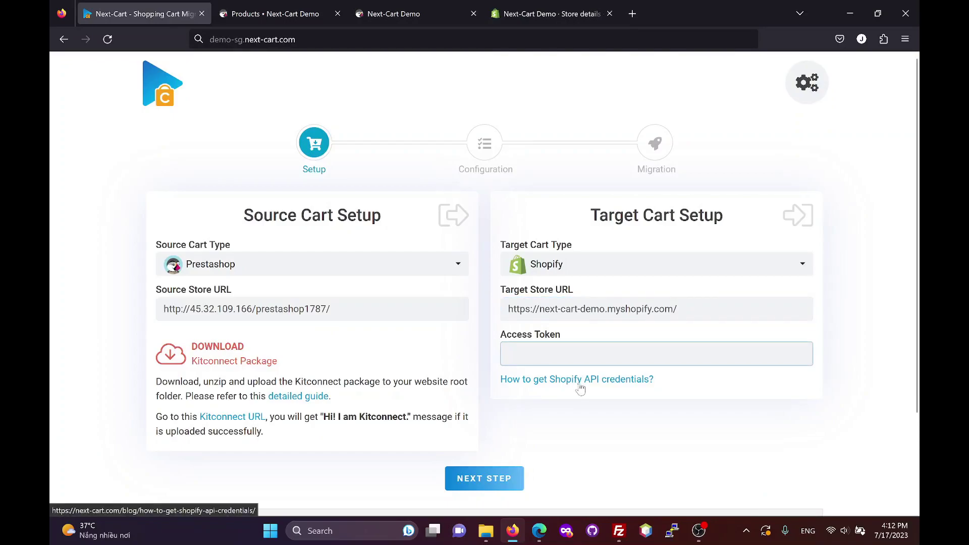
# Step: Open the 'How to get Shopify API credentials?' guide from the Next-Cart setup page
pyautogui.click(579, 383)
pyautogui.scroll(-5, 444, 294)
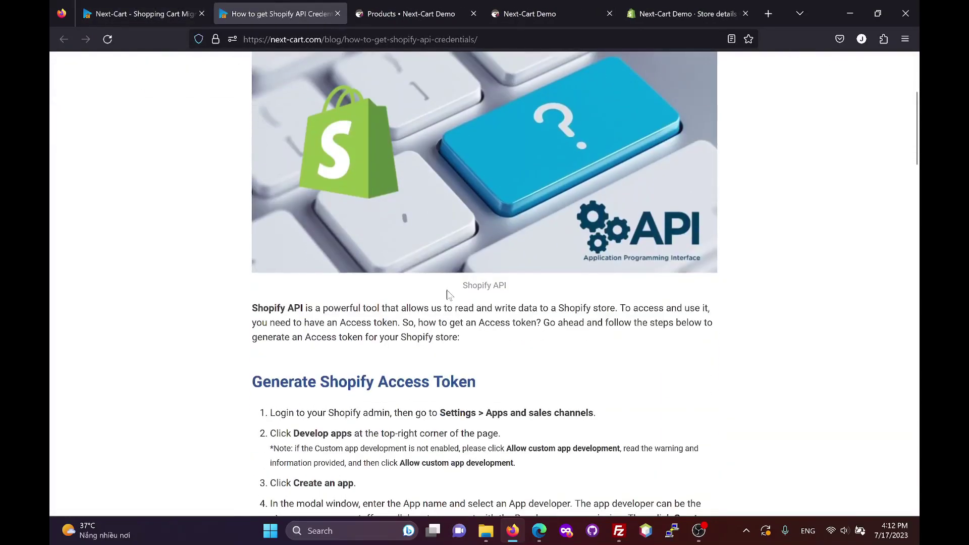
pyautogui.scroll(-3, 454, 296)
pyautogui.scroll(-2, 470, 297)
pyautogui.scroll(-2, 481, 300)
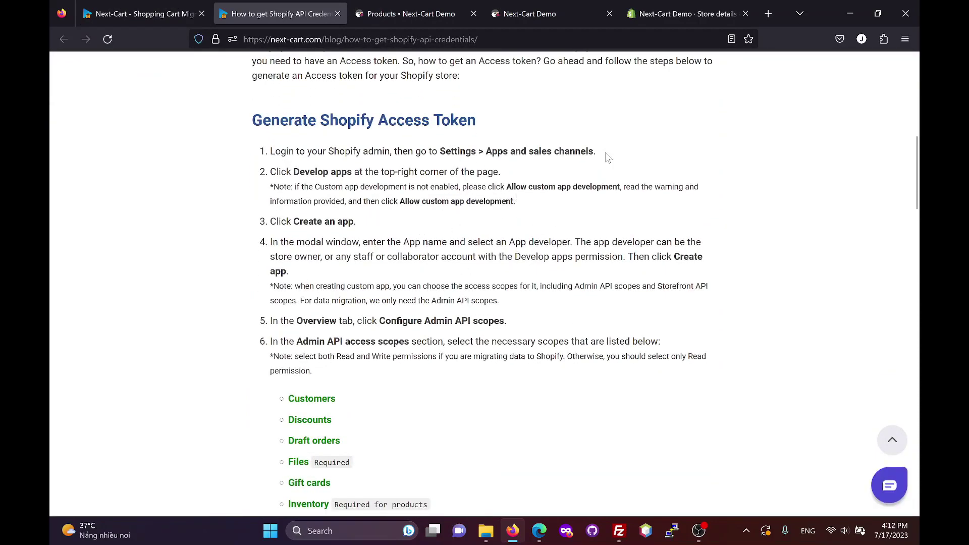
# Step: Create the 'New Migration' custom app under Develop apps and open its Admin API scopes
pyautogui.click(679, 13)
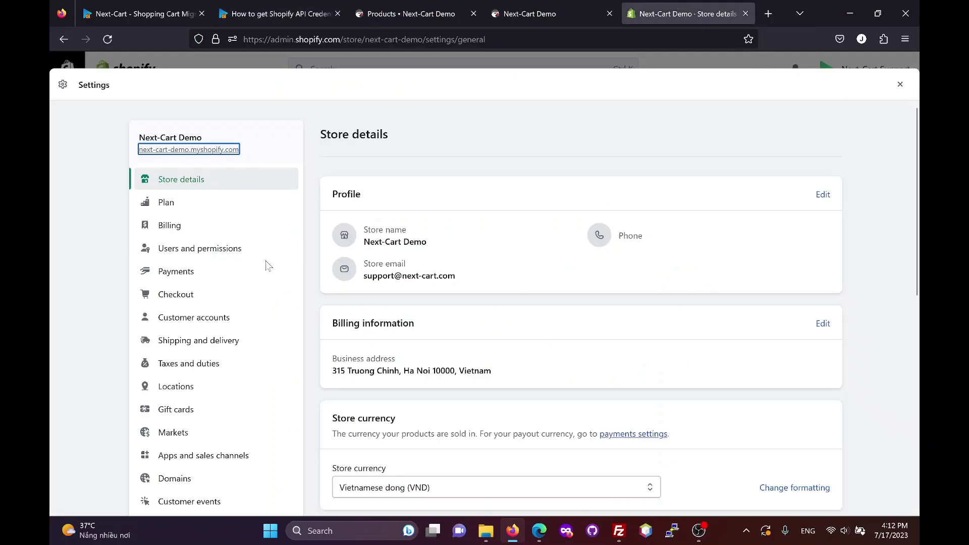
pyautogui.click(901, 84)
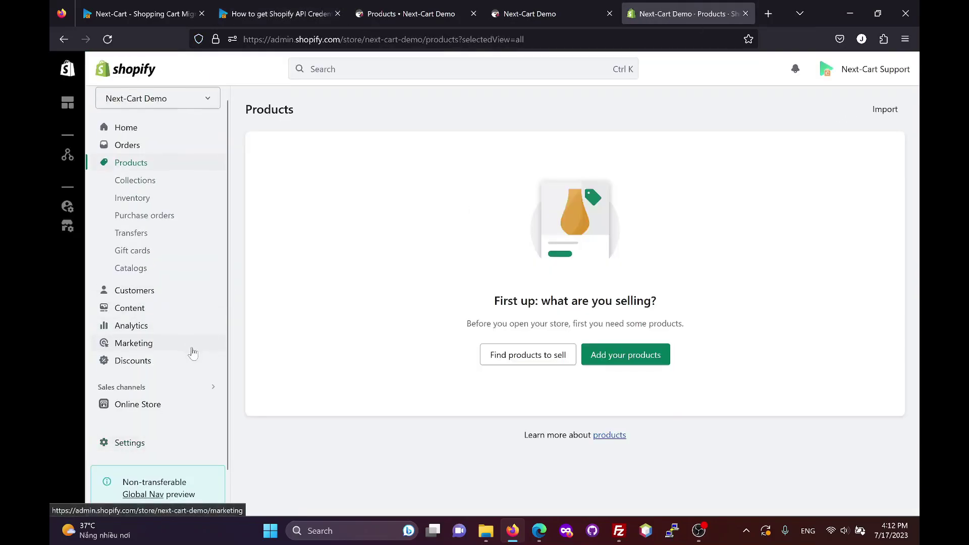
pyautogui.click(129, 442)
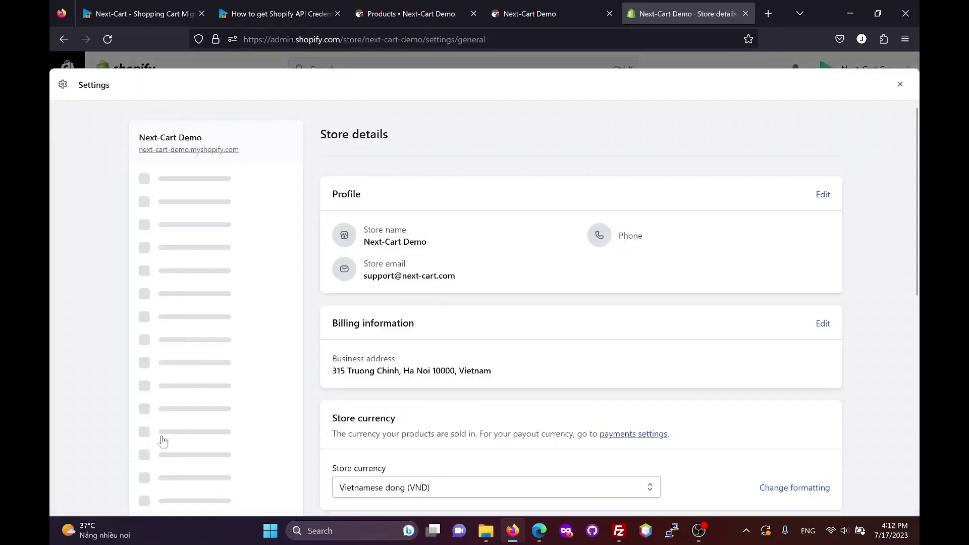
pyautogui.click(204, 455)
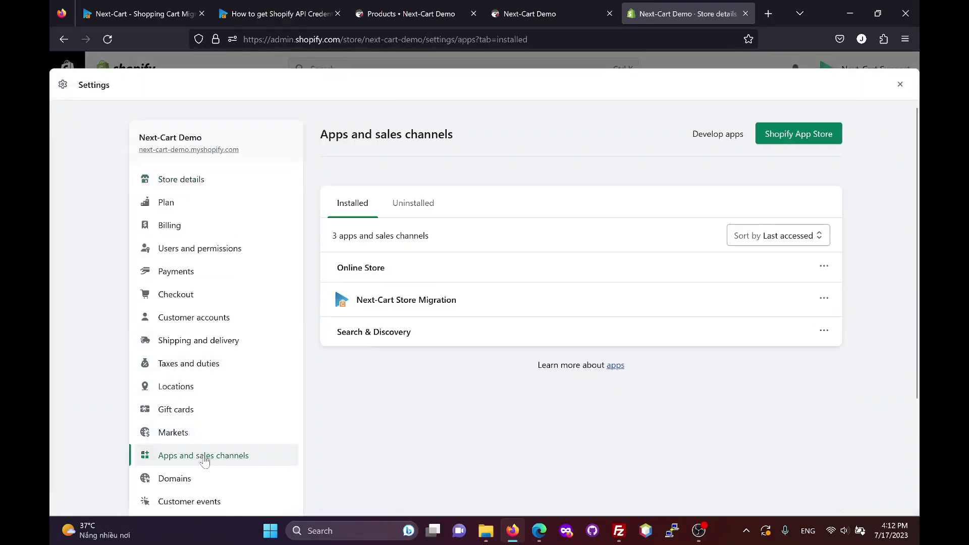
pyautogui.click(718, 134)
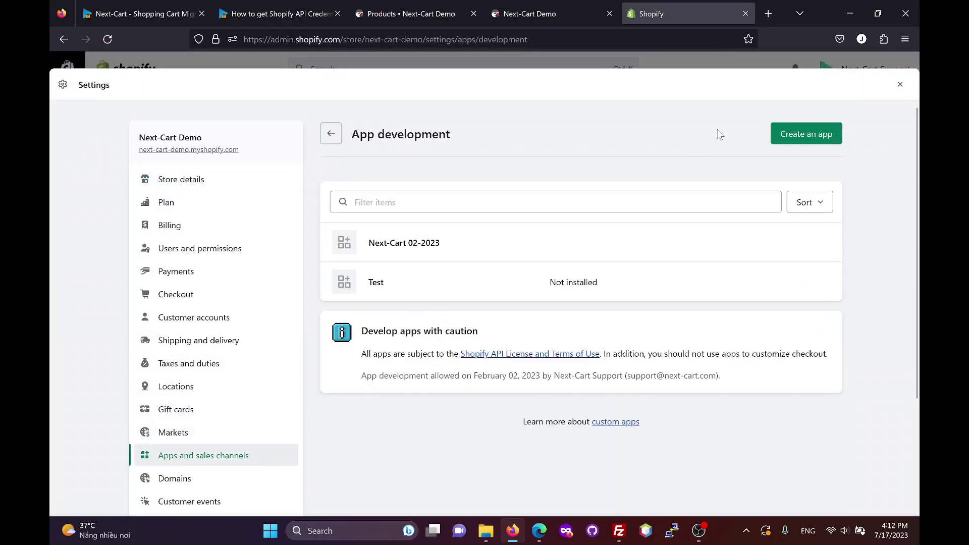
pyautogui.click(806, 134)
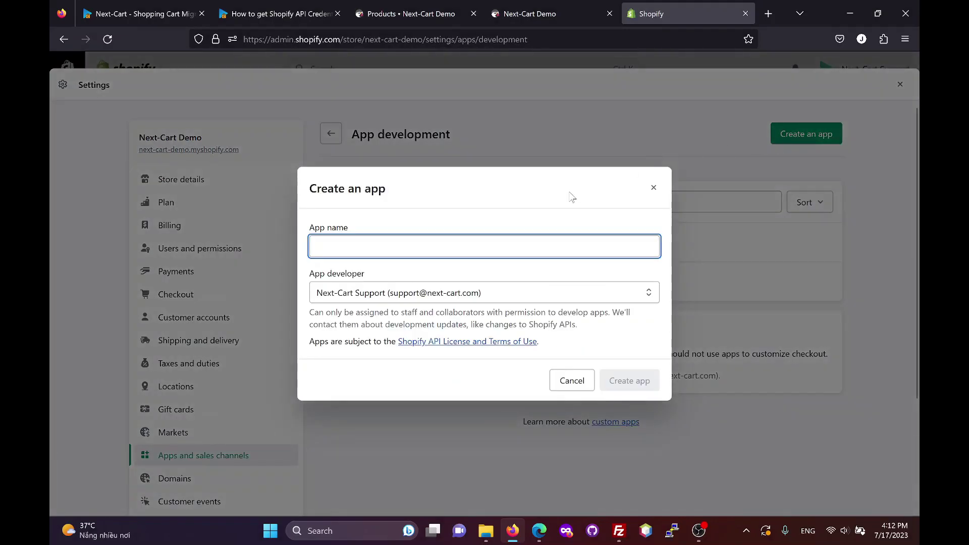
pyautogui.write('New Migration')
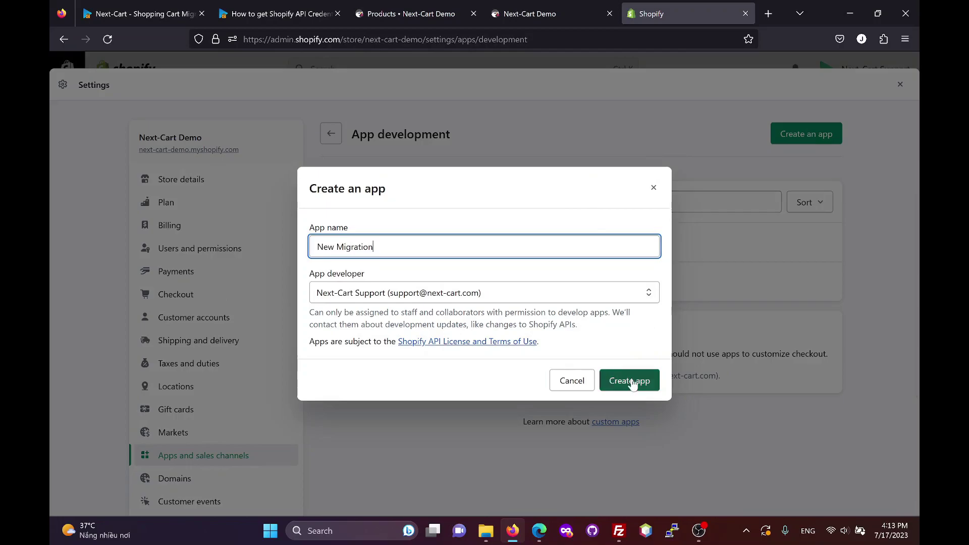
pyautogui.click(630, 381)
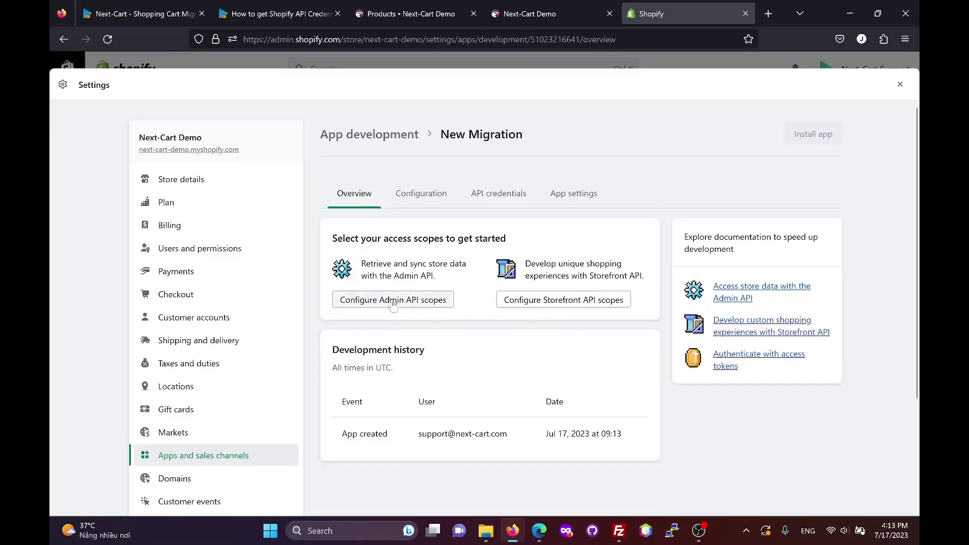
pyautogui.click(392, 301)
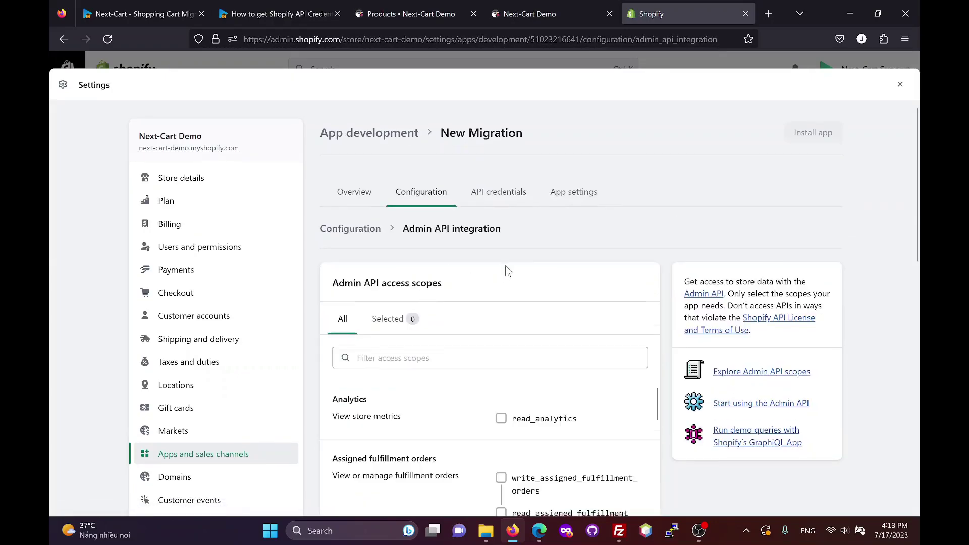
pyautogui.scroll(-2, 505, 266)
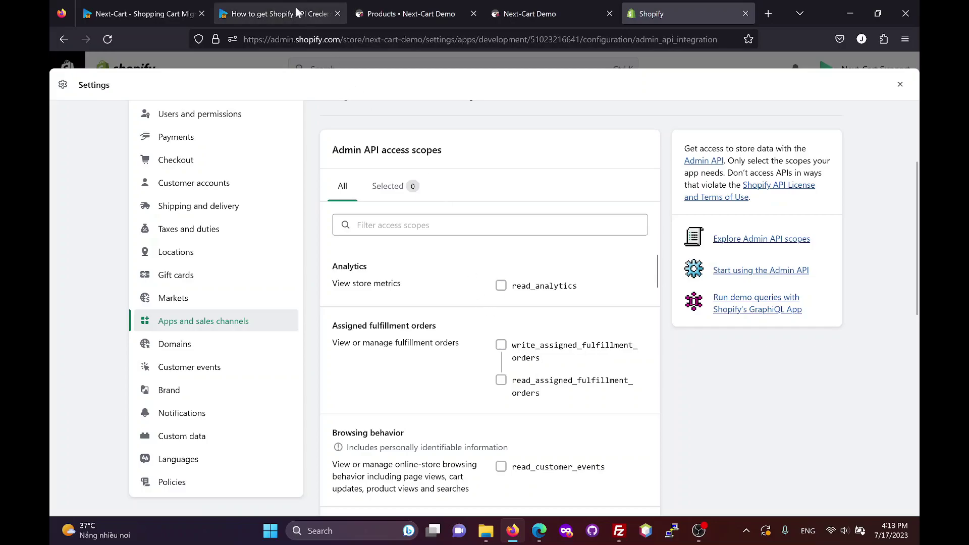
# Step: Check the guide's scope list, then grant customers, discounts, draft orders and files scopes
pyautogui.click(281, 13)
pyautogui.scroll(-3, 383, 306)
pyautogui.scroll(-1, 399, 287)
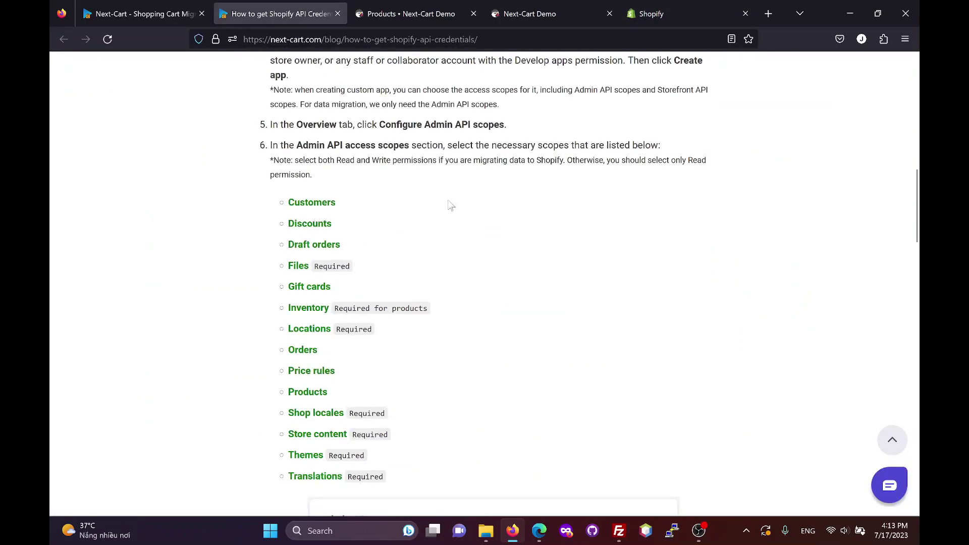
pyautogui.click(664, 12)
pyautogui.scroll(-1, 549, 313)
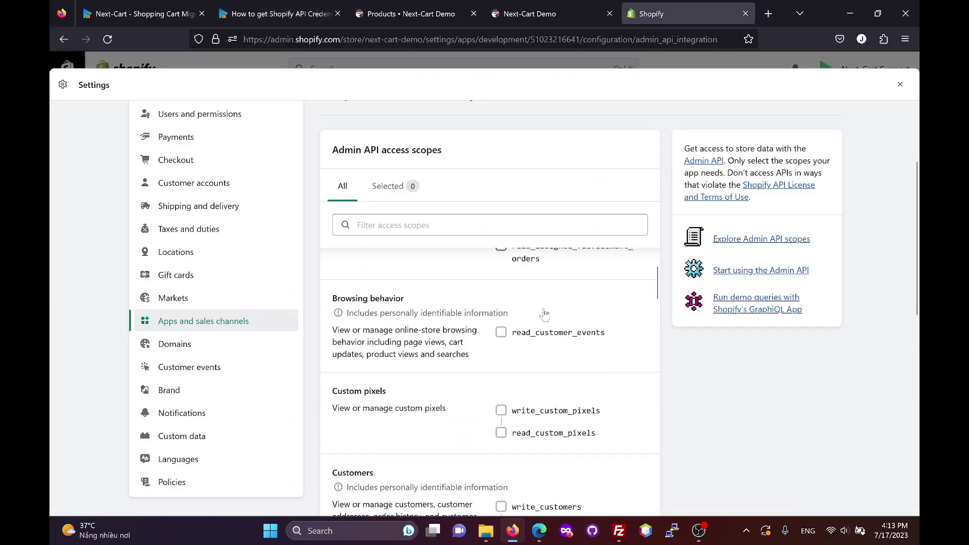
pyautogui.scroll(-1, 548, 313)
pyautogui.scroll(-1, 549, 313)
pyautogui.scroll(-1, 549, 354)
pyautogui.click(502, 306)
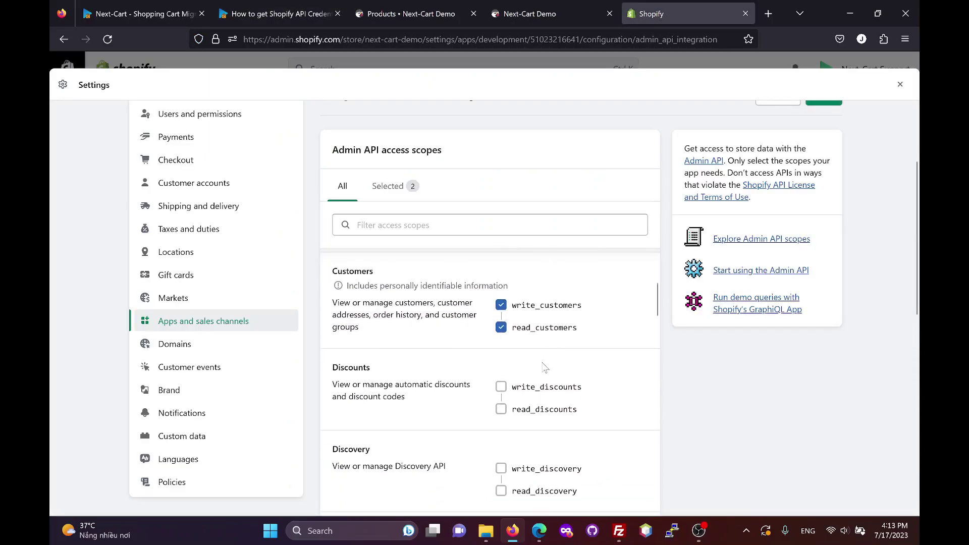
pyautogui.click(501, 387)
pyautogui.scroll(-2, 530, 386)
pyautogui.scroll(-1, 560, 351)
pyautogui.scroll(-1, 561, 350)
pyautogui.click(502, 296)
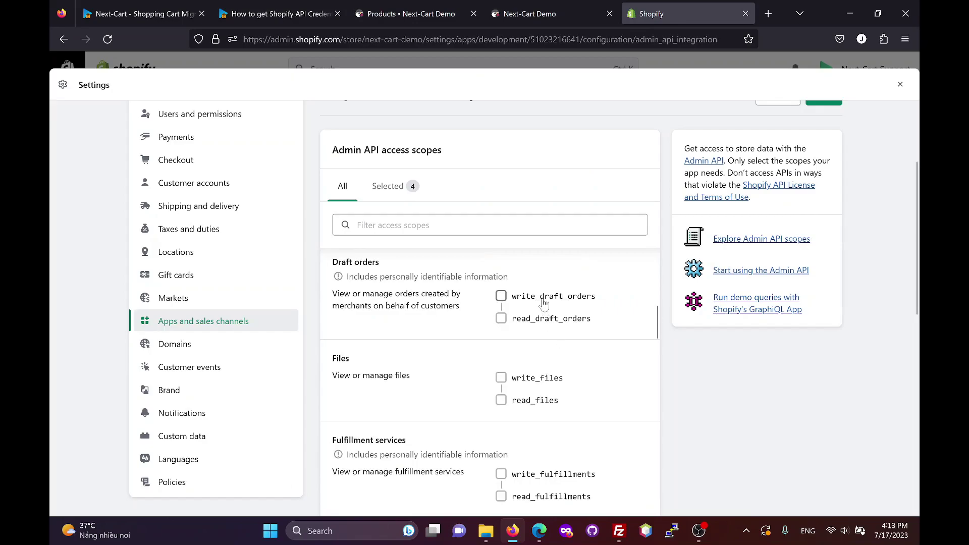
pyautogui.click(501, 318)
pyautogui.click(501, 377)
pyautogui.click(502, 400)
pyautogui.scroll(-2, 545, 350)
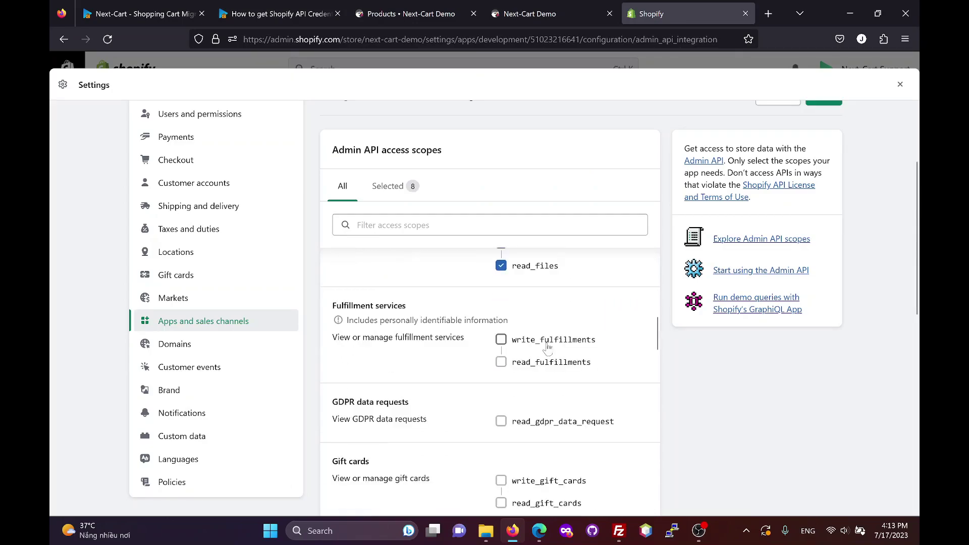
pyautogui.scroll(-1, 546, 349)
pyautogui.scroll(-1, 542, 318)
# Step: Grant gift cards, inventory, store content, themes and translations read/write scopes
pyautogui.click(535, 282)
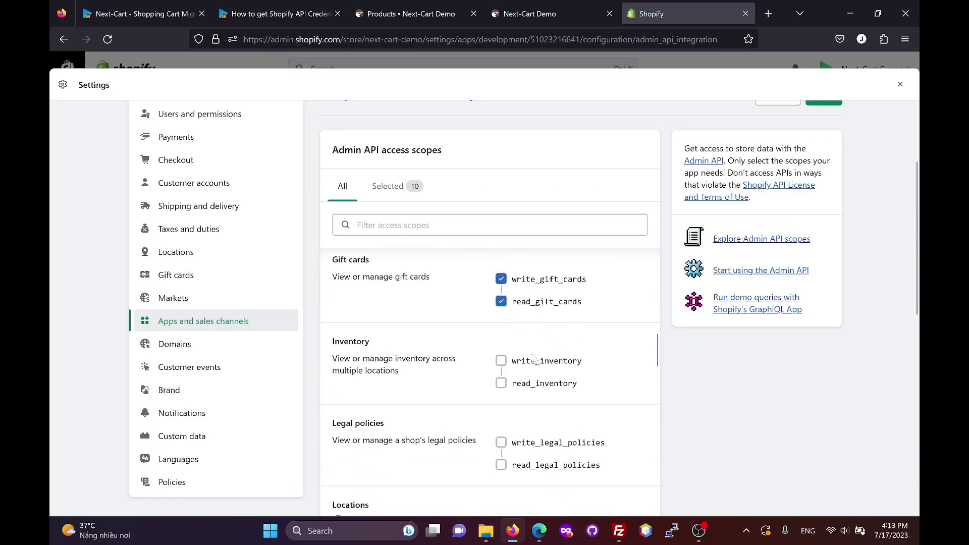
pyautogui.click(532, 362)
pyautogui.click(533, 384)
pyautogui.scroll(-2, 539, 364)
pyautogui.scroll(-2, 538, 356)
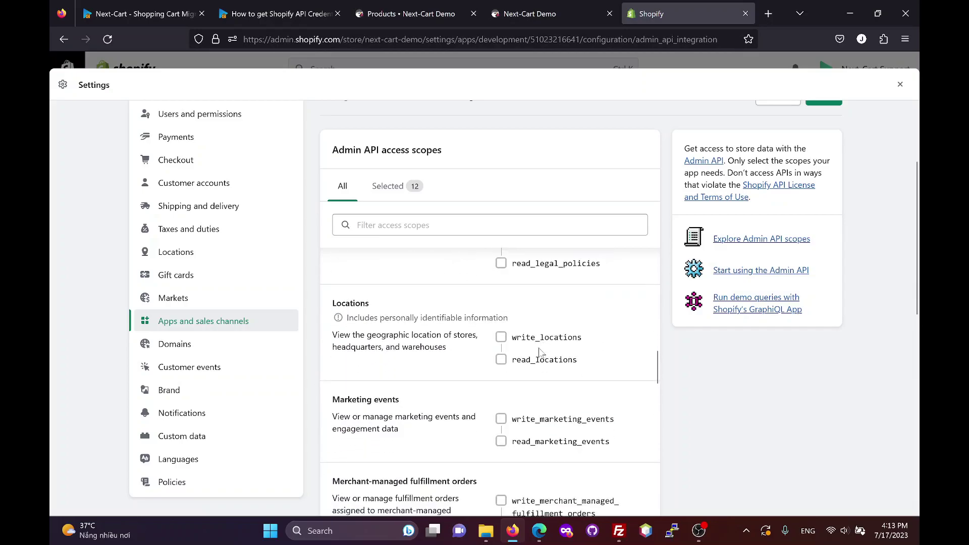
pyautogui.scroll(-2, 540, 343)
pyautogui.scroll(-2, 540, 342)
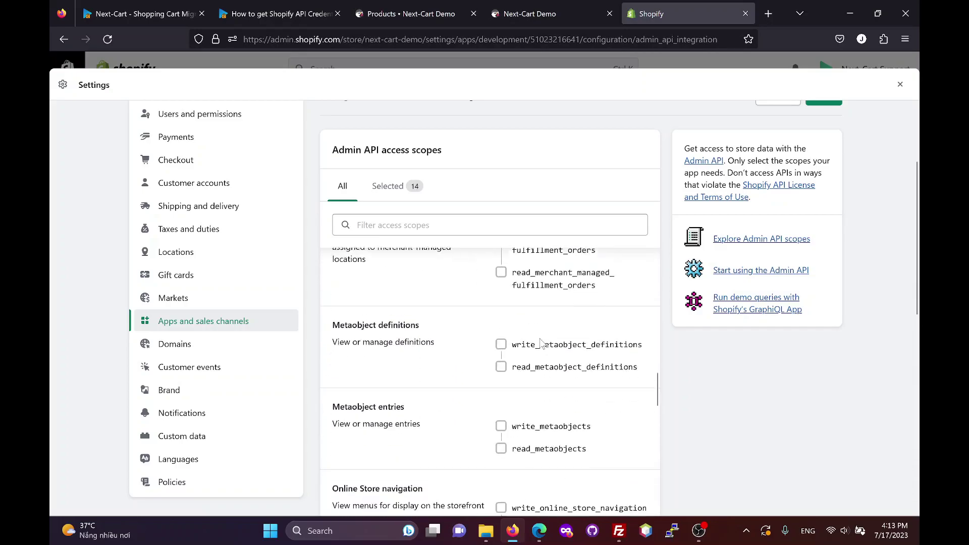
pyautogui.scroll(-1, 542, 345)
pyautogui.scroll(-1, 542, 345)
pyautogui.scroll(-2, 541, 345)
pyautogui.scroll(-1, 542, 344)
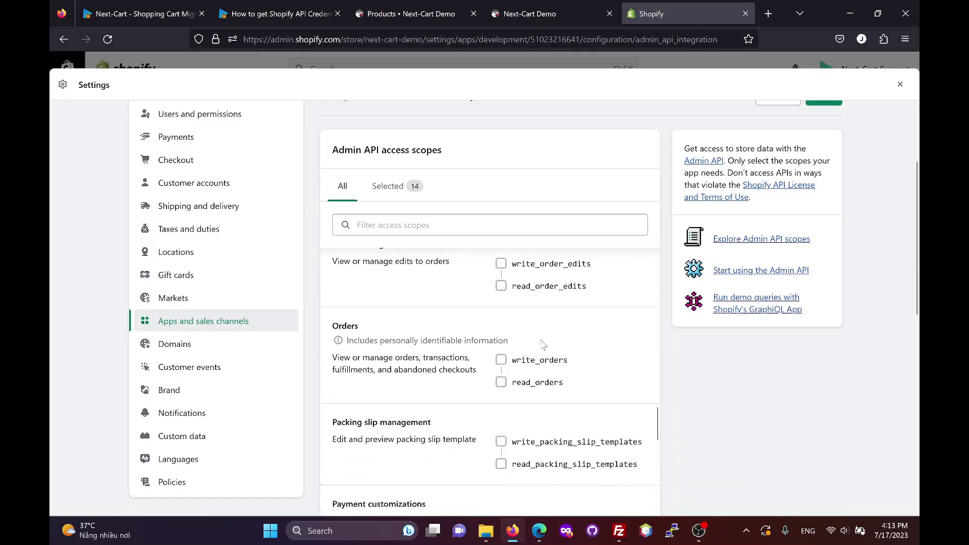
pyautogui.scroll(-2, 551, 334)
pyautogui.scroll(-1, 551, 334)
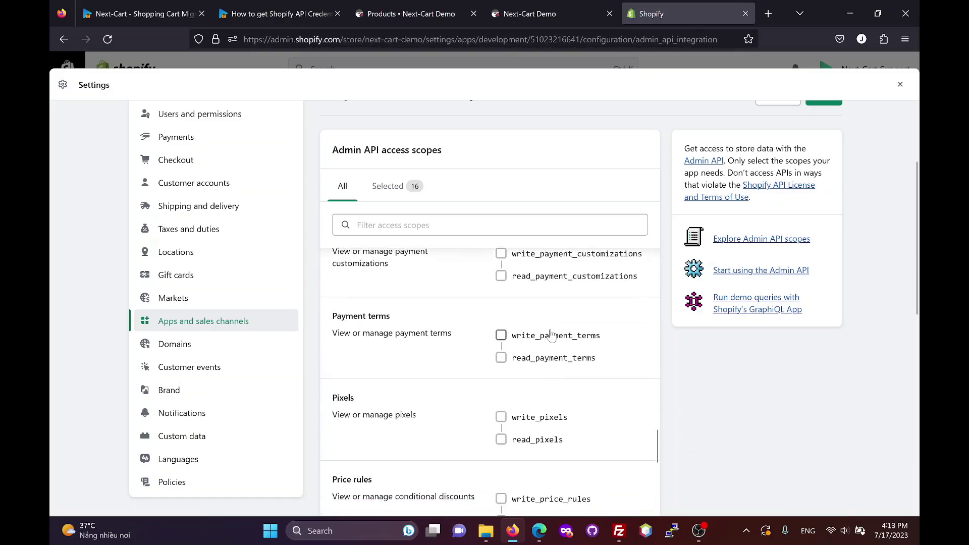
pyautogui.scroll(-1, 551, 334)
pyautogui.scroll(-1, 553, 336)
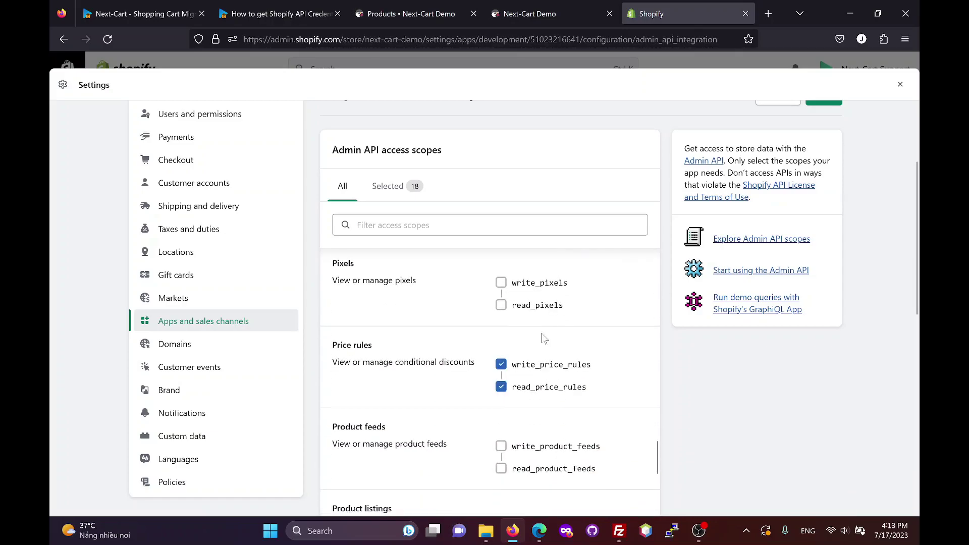
pyautogui.scroll(-2, 544, 338)
pyautogui.scroll(-1, 543, 339)
pyautogui.scroll(-1, 544, 341)
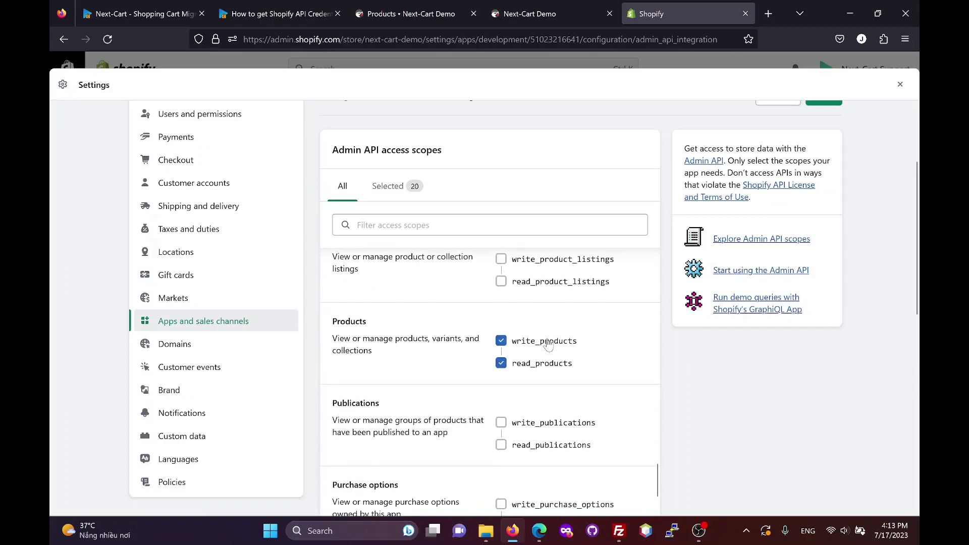
pyautogui.scroll(-2, 549, 342)
pyautogui.scroll(-2, 550, 343)
pyautogui.scroll(-1, 550, 343)
pyautogui.scroll(-2, 551, 345)
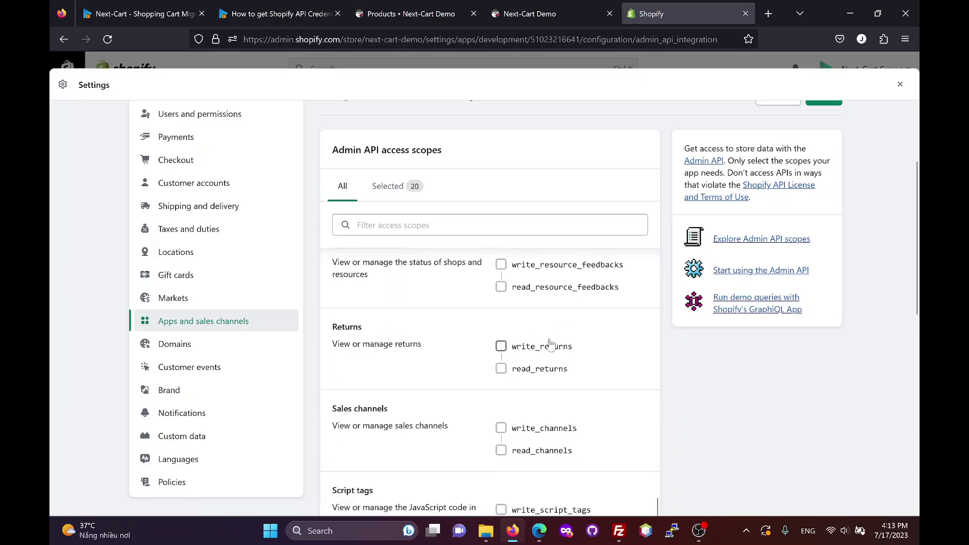
pyautogui.scroll(-2, 550, 345)
pyautogui.scroll(-1, 552, 347)
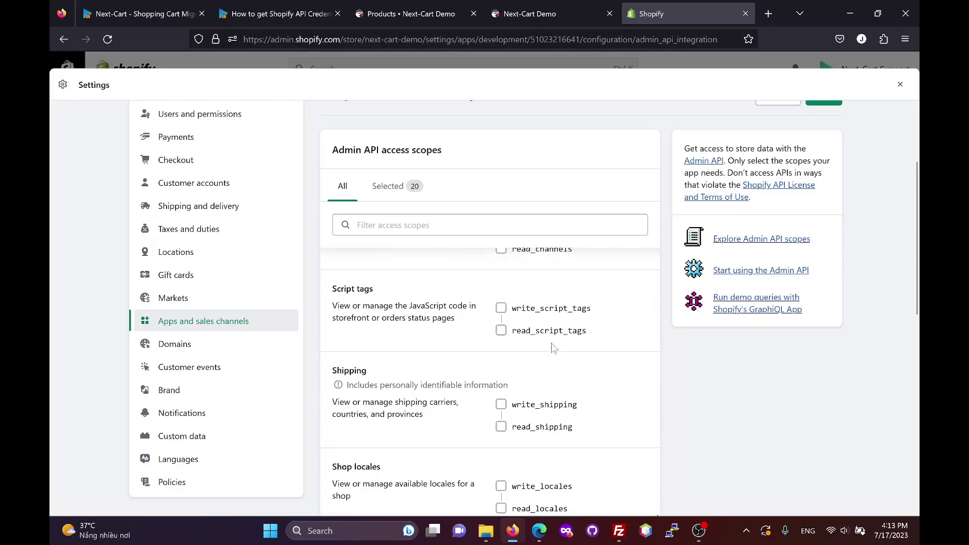
pyautogui.scroll(-1, 555, 364)
pyautogui.scroll(-1, 555, 364)
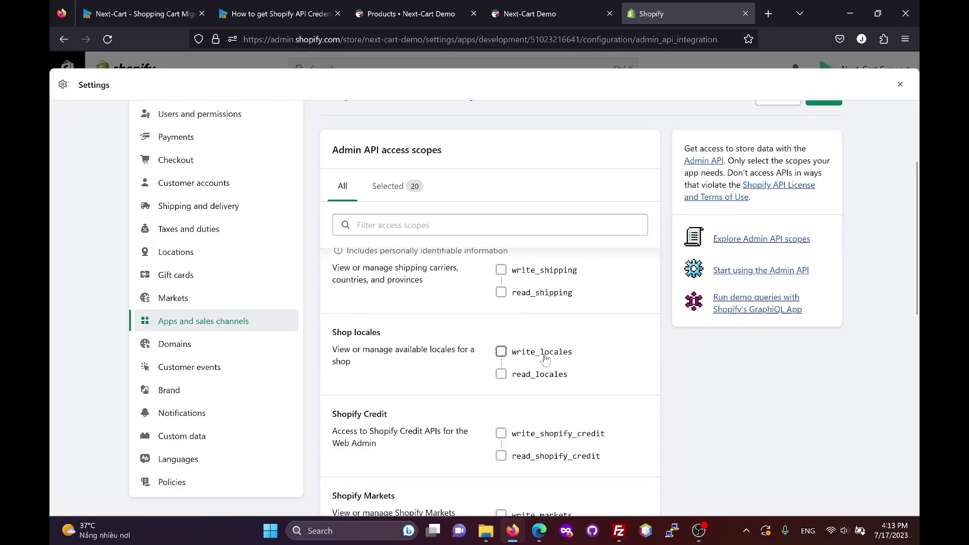
pyautogui.scroll(-2, 558, 357)
pyautogui.scroll(-1, 558, 356)
pyautogui.scroll(-1, 558, 356)
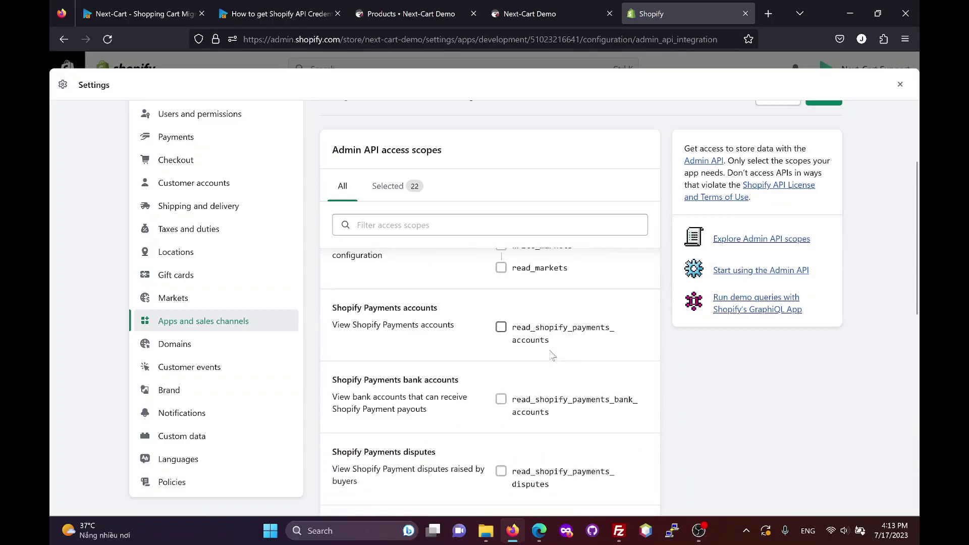
pyautogui.scroll(-1, 559, 357)
pyautogui.scroll(-2, 553, 356)
pyautogui.scroll(-1, 553, 356)
pyautogui.click(501, 356)
pyautogui.click(502, 379)
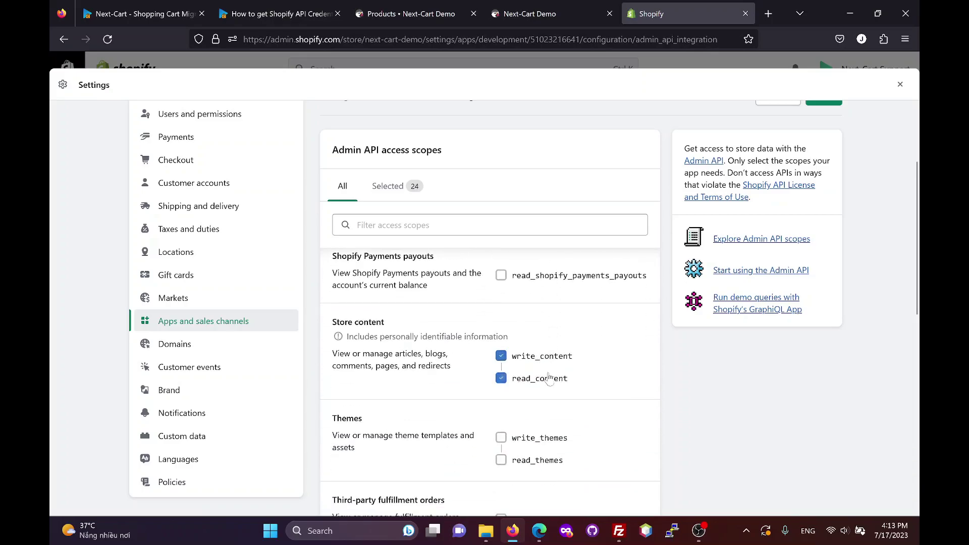
pyautogui.scroll(-1, 560, 373)
pyautogui.click(501, 370)
pyautogui.click(501, 393)
pyautogui.scroll(-2, 539, 372)
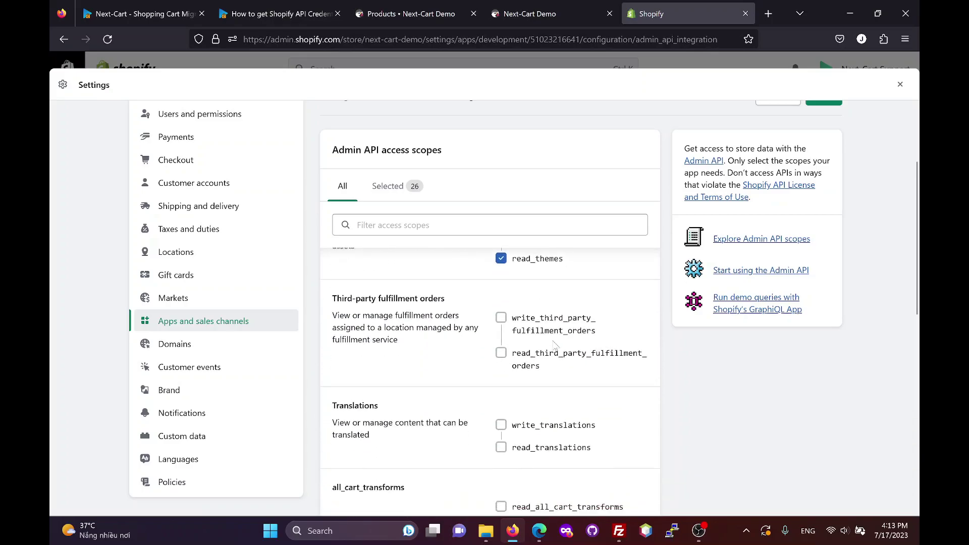
pyautogui.scroll(-1, 540, 356)
pyautogui.click(501, 358)
pyautogui.click(501, 380)
pyautogui.scroll(5, 561, 356)
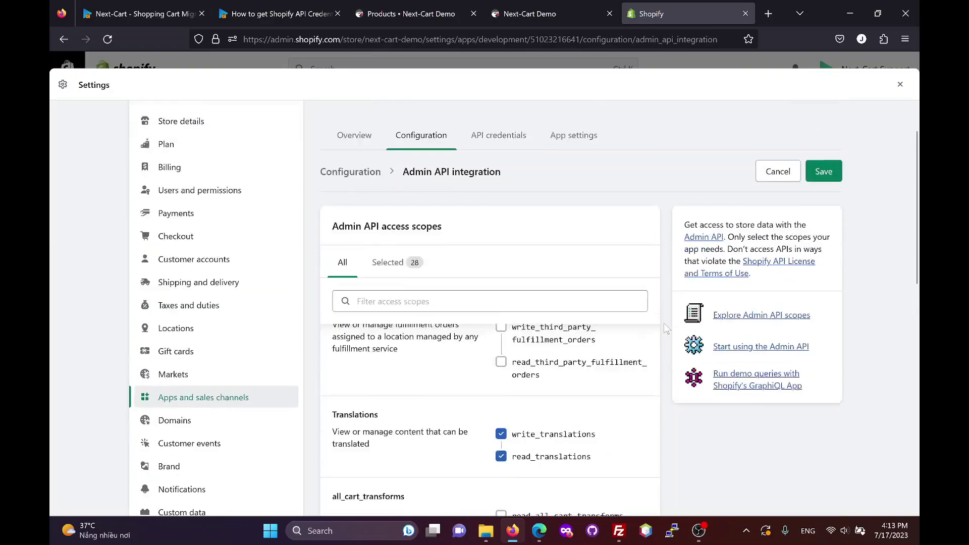
# Step: Save the scopes, install New Migration, and copy its revealed Admin API access token
pyautogui.click(824, 230)
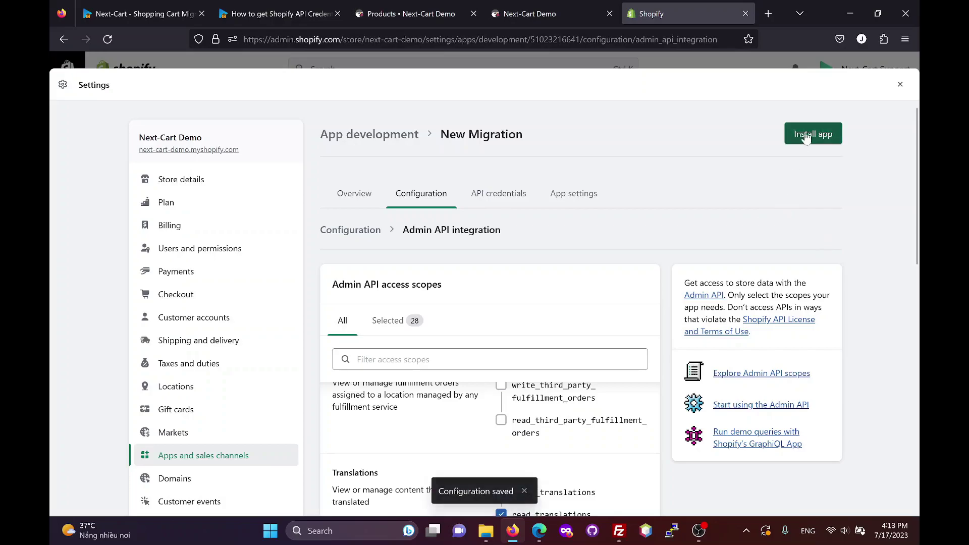
pyautogui.click(807, 136)
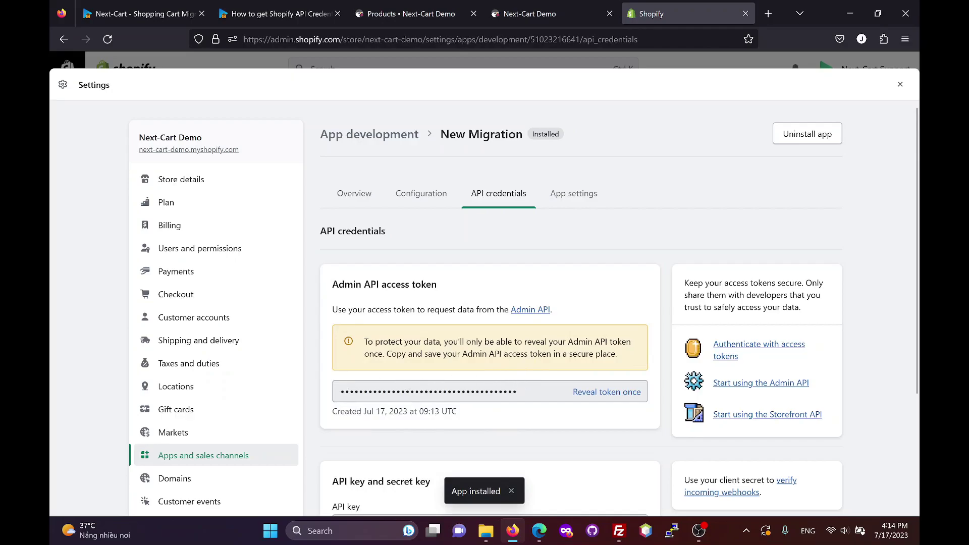
pyautogui.click(606, 392)
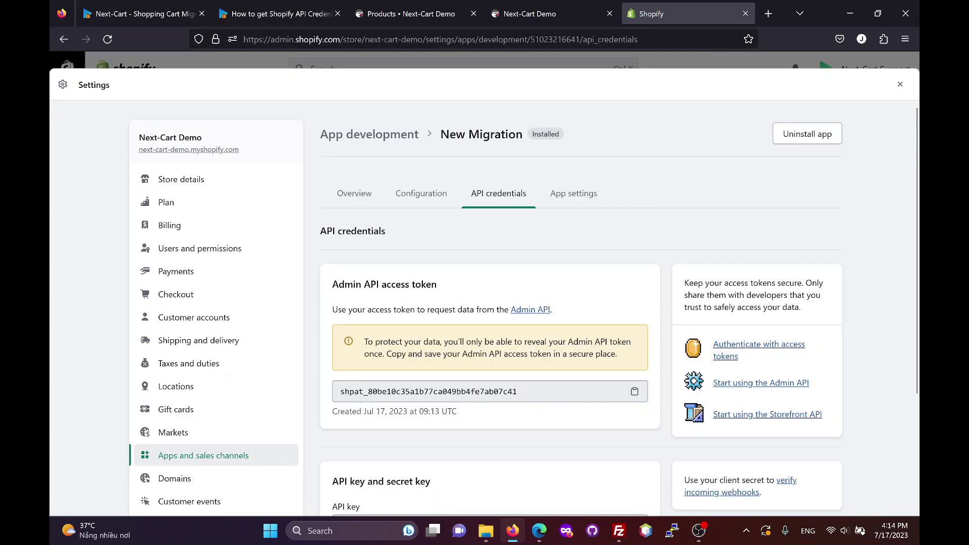
pyautogui.click(635, 391)
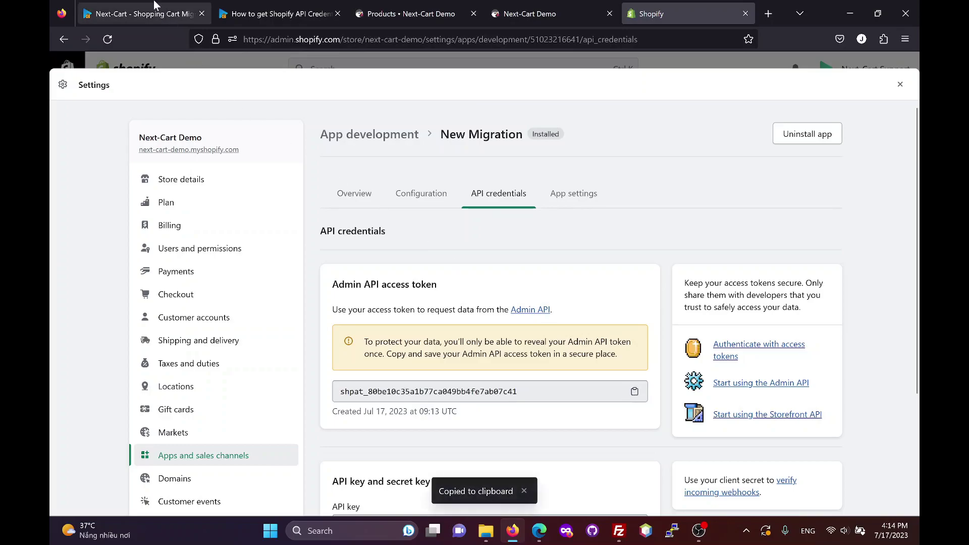
pyautogui.click(144, 13)
# Step: Paste the Shopify token into the Access Token field and continue to Configuration
pyautogui.rightClick(553, 353)
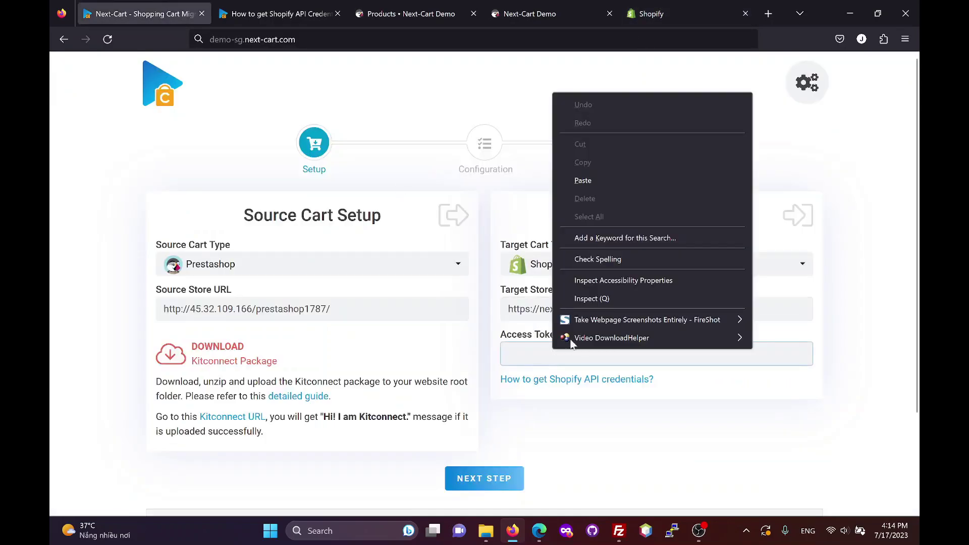
pyautogui.click(602, 199)
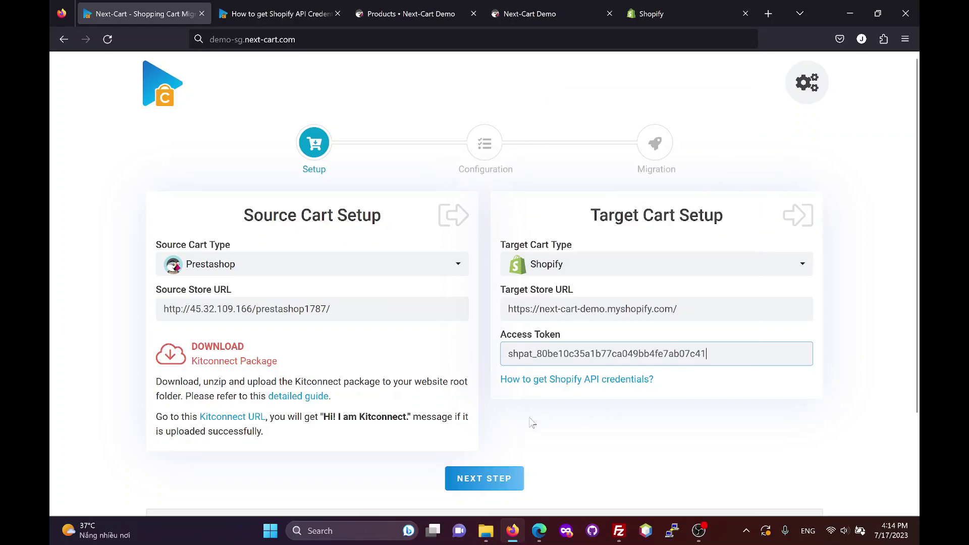
pyautogui.click(485, 482)
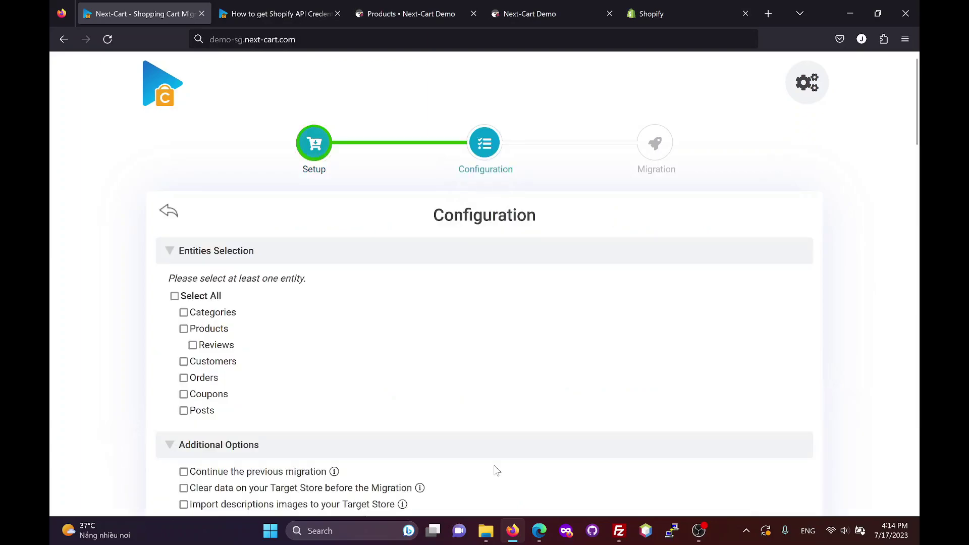
pyautogui.scroll(-1, 295, 319)
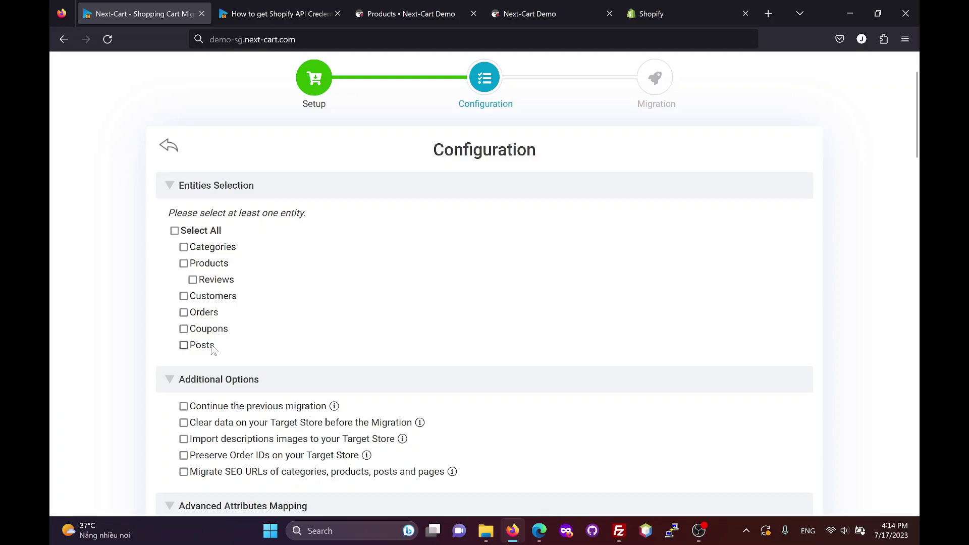
# Step: Select all entity types and enable Preserve Order IDs
pyautogui.click(175, 230)
pyautogui.scroll(-1, 294, 322)
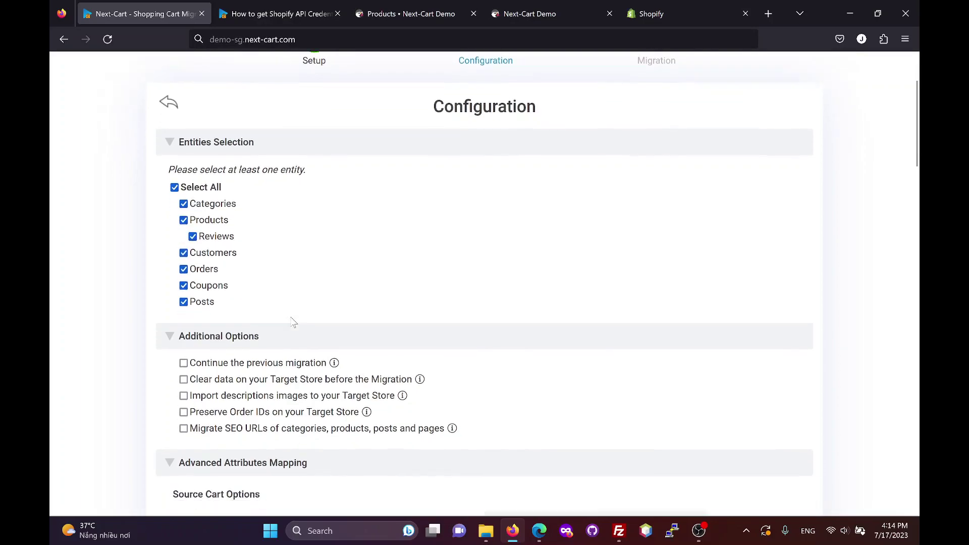
pyautogui.scroll(-2, 294, 322)
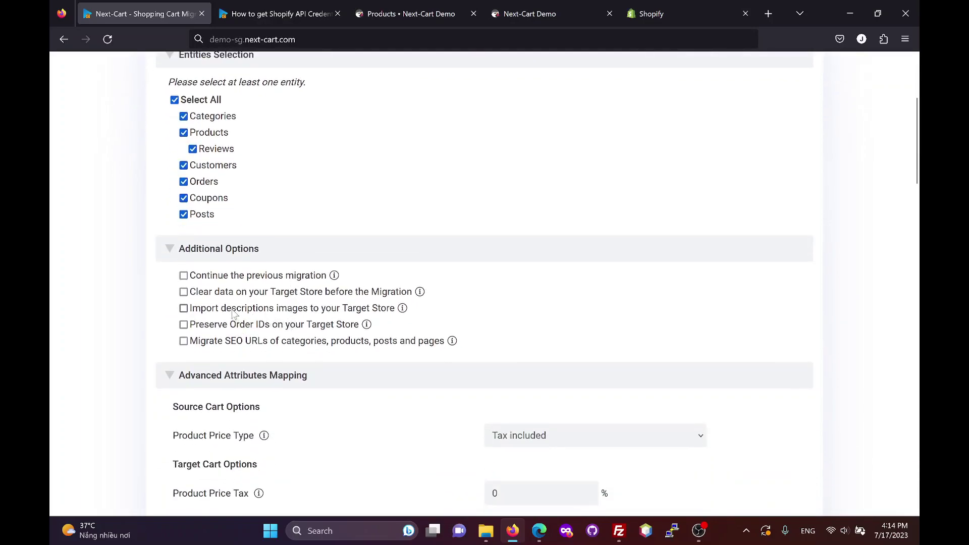
pyautogui.click(227, 325)
pyautogui.scroll(-3, 311, 341)
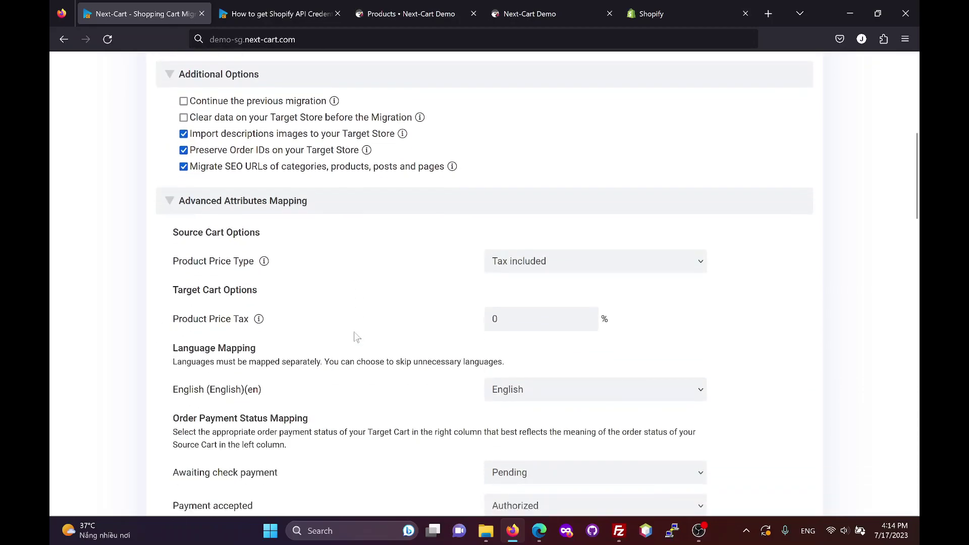
pyautogui.scroll(-1, 348, 333)
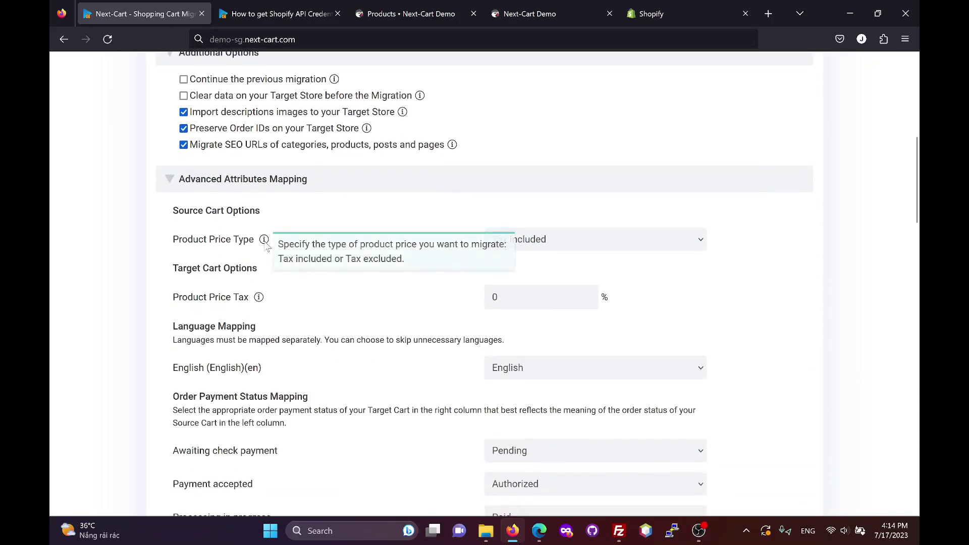
pyautogui.moveTo(420, 118)
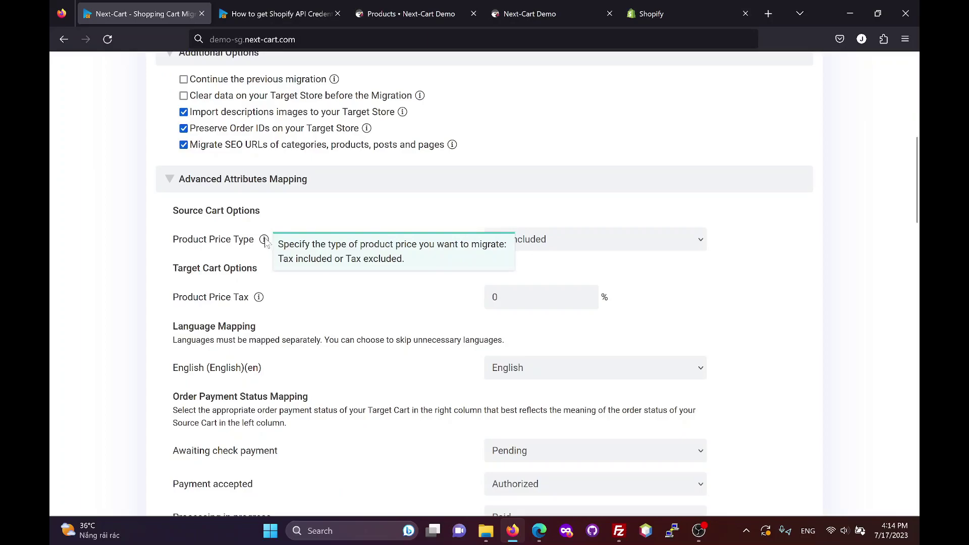
# Step: In PrestaShop, highlight Pet Accessories' retail prices: $25.00 tax excluded, $30.00 tax included
pyautogui.click(411, 14)
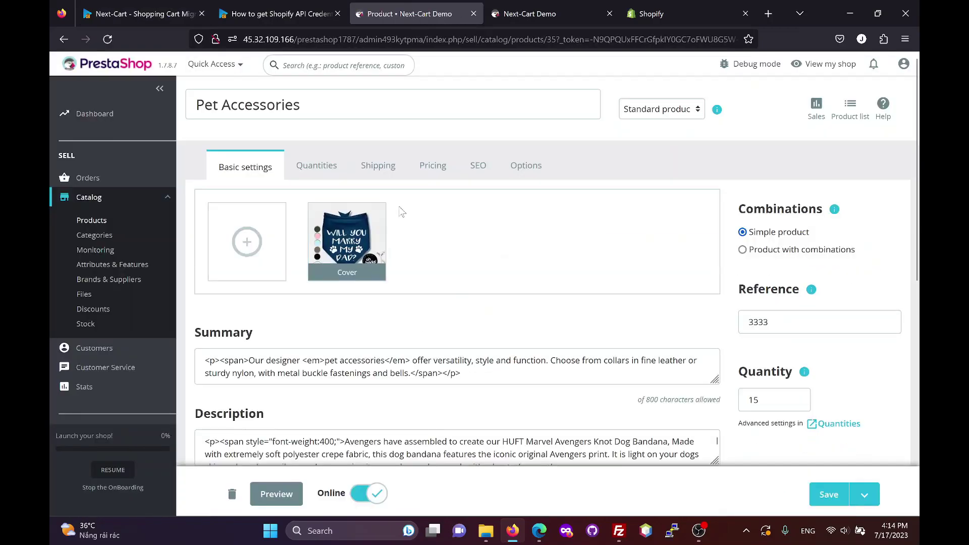
pyautogui.click(433, 167)
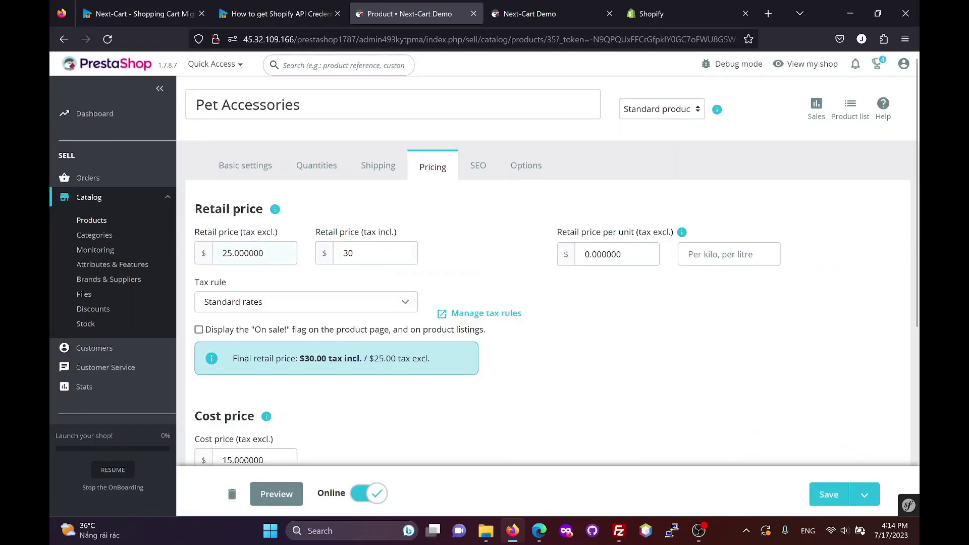
pyautogui.doubleClick(242, 253)
pyautogui.doubleClick(345, 254)
pyautogui.click(141, 13)
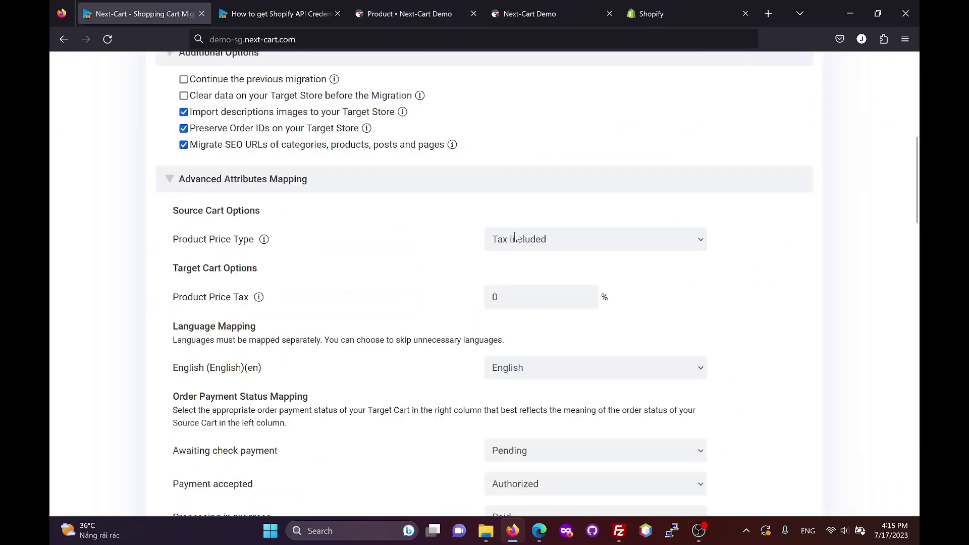
pyautogui.click(595, 239)
pyautogui.click(521, 282)
pyautogui.scroll(-1, 437, 255)
pyautogui.click(530, 231)
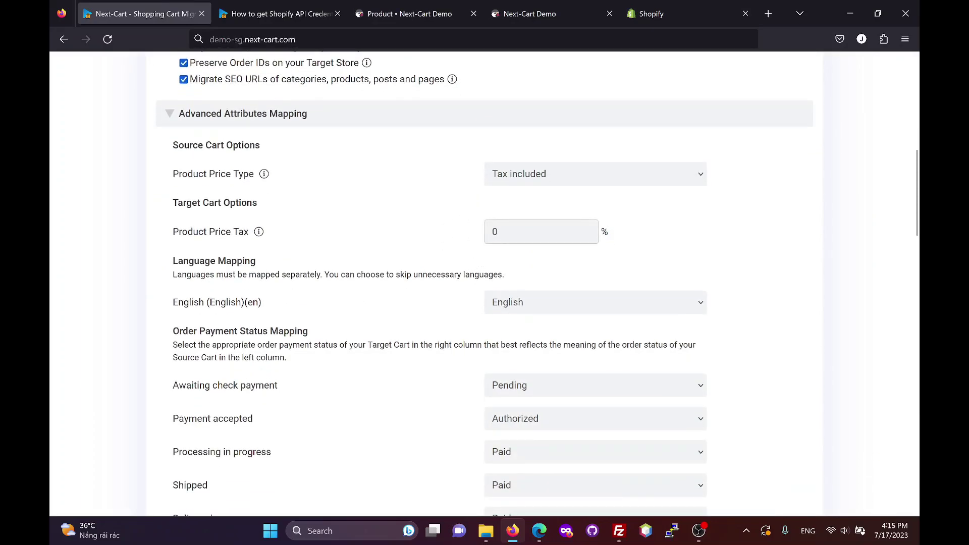
pyautogui.scroll(-2, 483, 252)
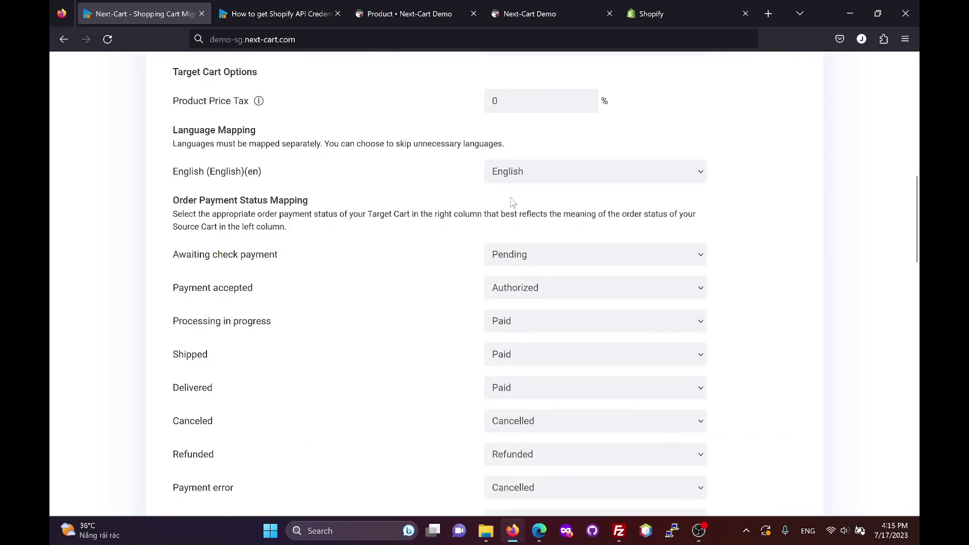
pyautogui.click(523, 172)
pyautogui.click(513, 197)
pyautogui.scroll(-1, 439, 239)
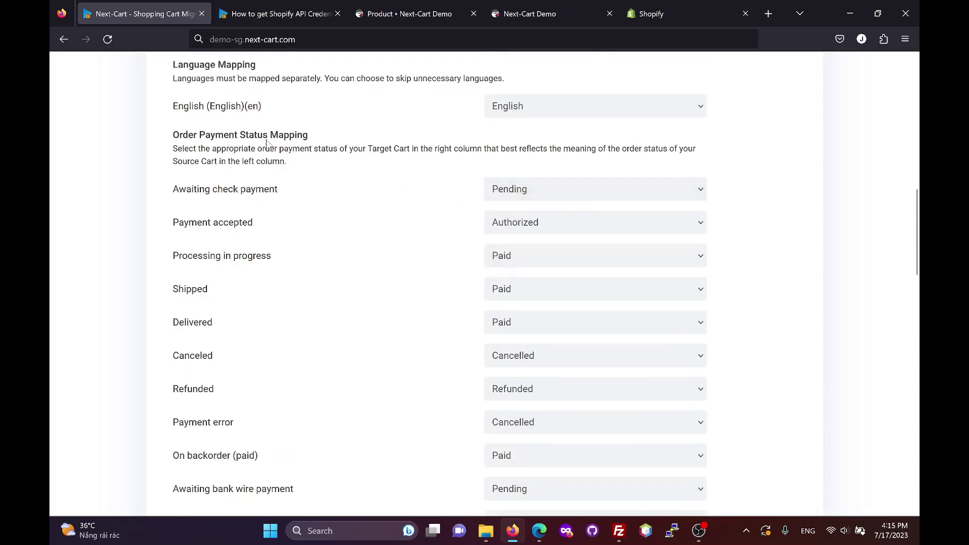
pyautogui.moveTo(268, 137); pyautogui.dragTo(205, 136)
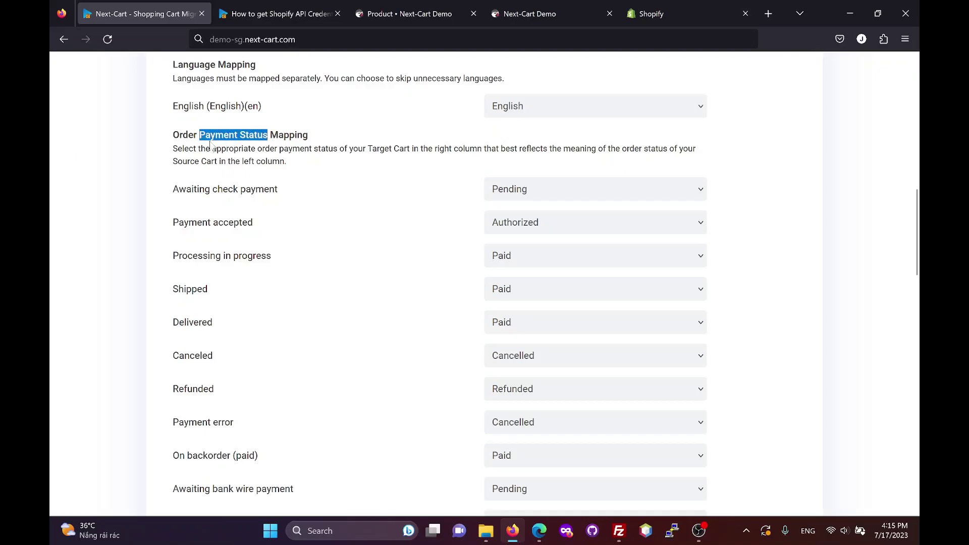
pyautogui.scroll(-4, 285, 262)
pyautogui.scroll(-4, 286, 262)
pyautogui.scroll(-3, 285, 261)
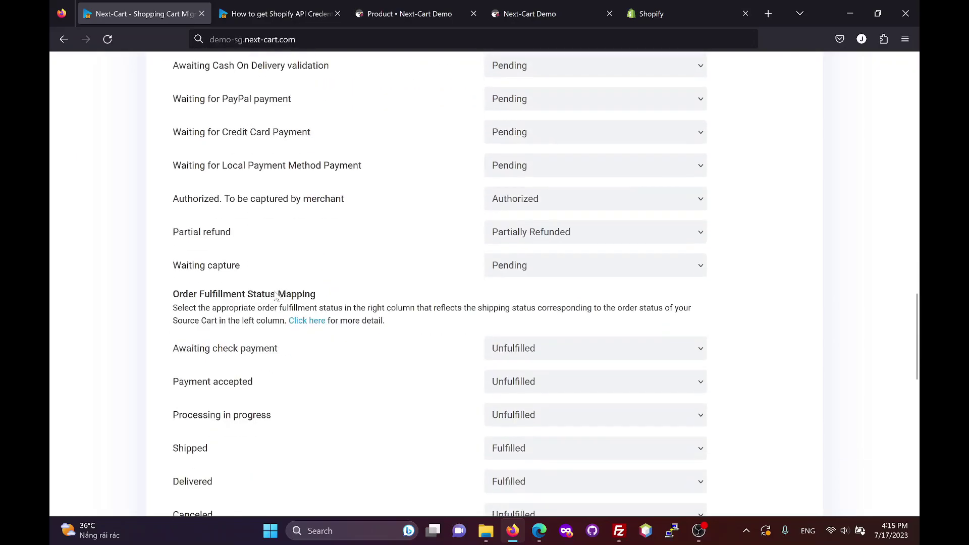
pyautogui.moveTo(277, 296); pyautogui.dragTo(198, 297)
pyautogui.scroll(2, 308, 284)
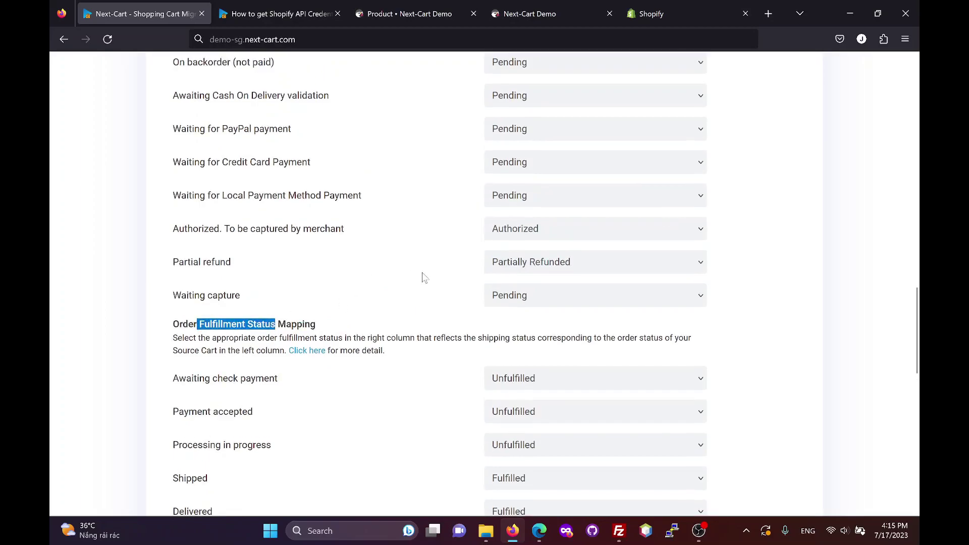
pyautogui.scroll(5, 424, 281)
pyautogui.scroll(4, 432, 280)
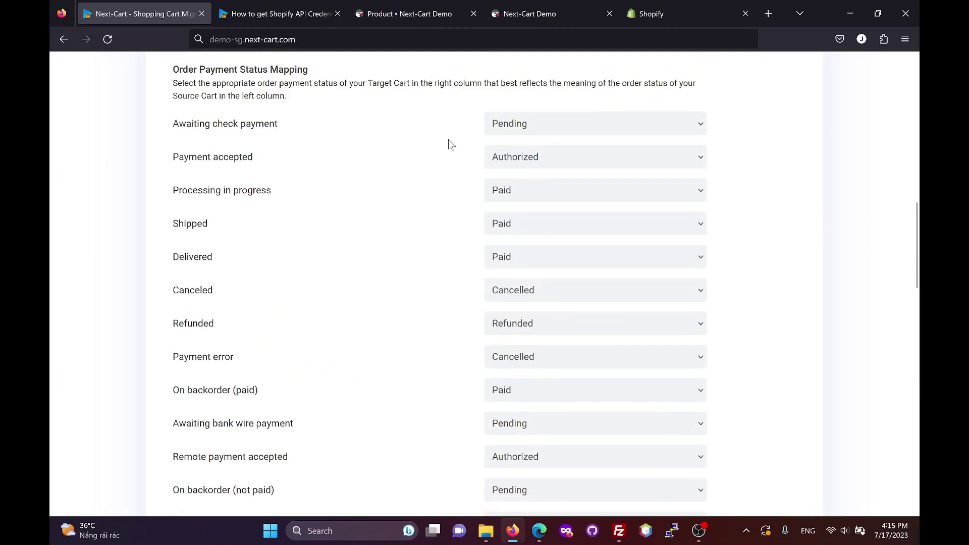
# Step: Map the Payment accepted and Remote payment accepted order statuses to Paid
pyautogui.click(517, 126)
pyautogui.click(437, 165)
pyautogui.click(517, 157)
pyautogui.click(518, 176)
pyautogui.click(517, 158)
pyautogui.click(510, 228)
pyautogui.scroll(-1, 470, 271)
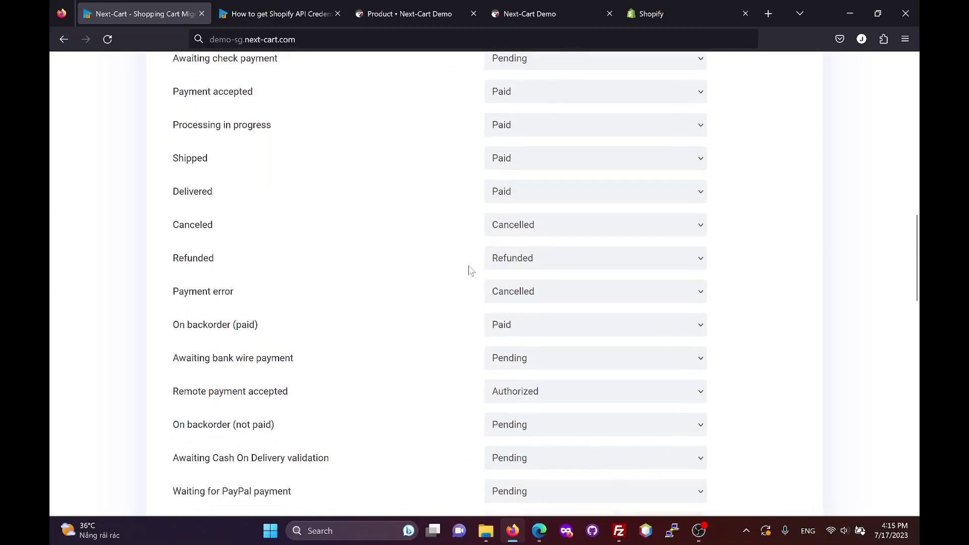
pyautogui.scroll(-1, 478, 298)
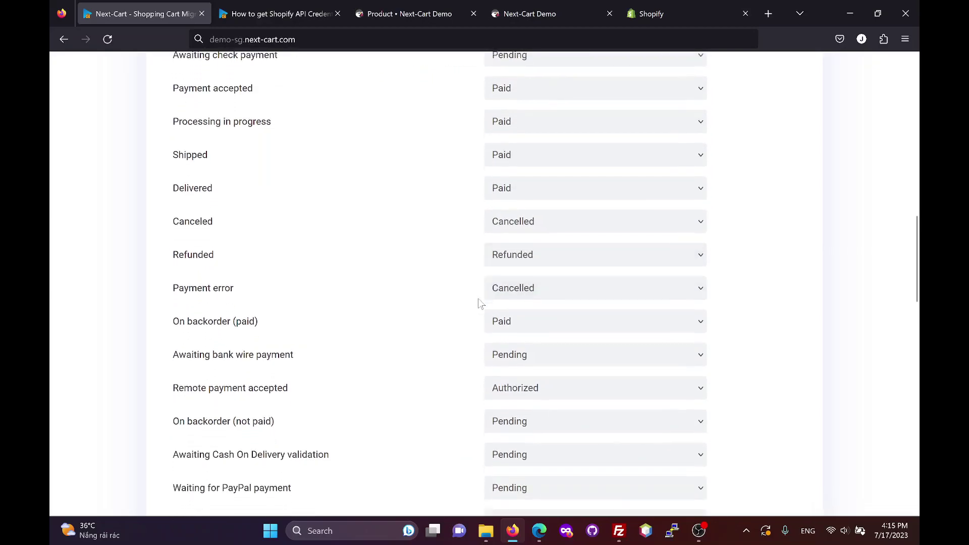
pyautogui.scroll(-1, 480, 294)
pyautogui.scroll(-1, 513, 243)
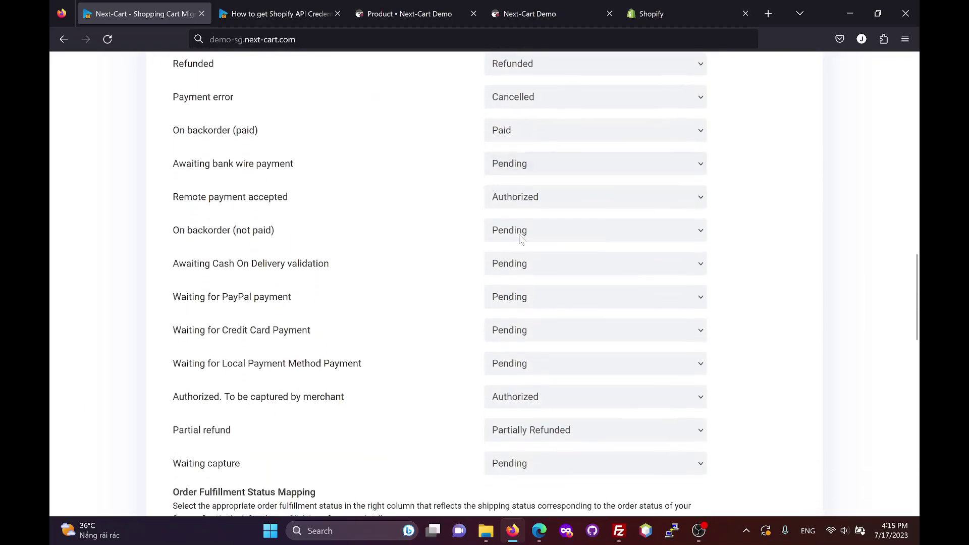
pyautogui.click(535, 196)
pyautogui.click(504, 273)
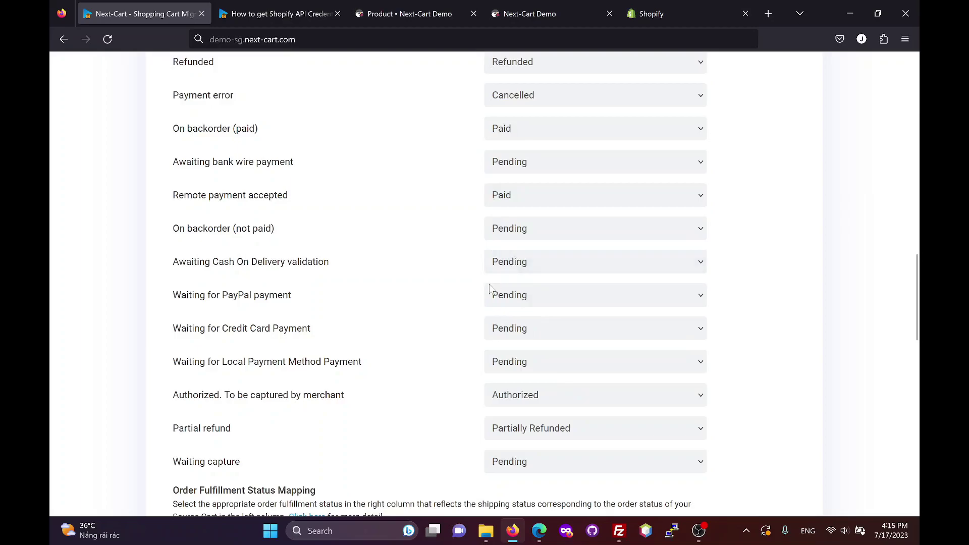
pyautogui.scroll(-1, 485, 273)
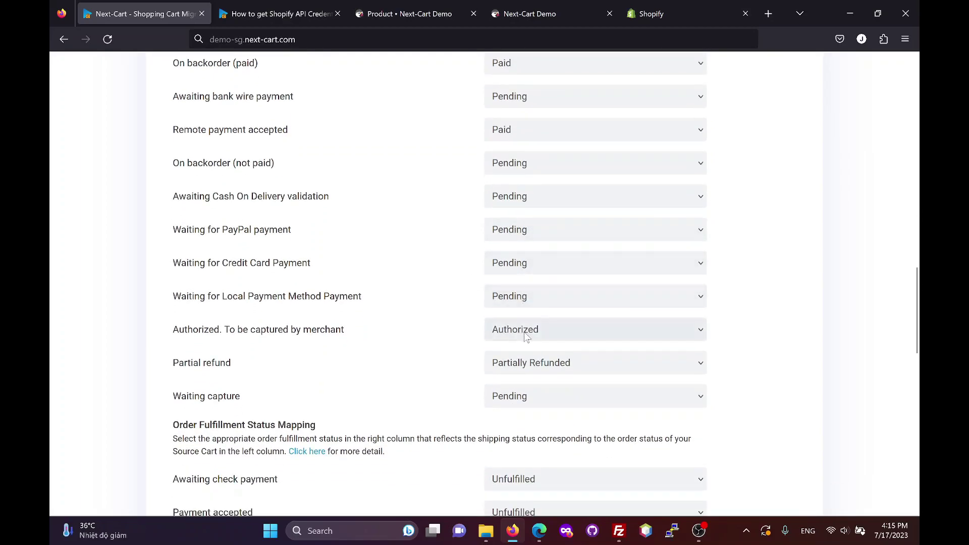
pyautogui.scroll(-2, 492, 333)
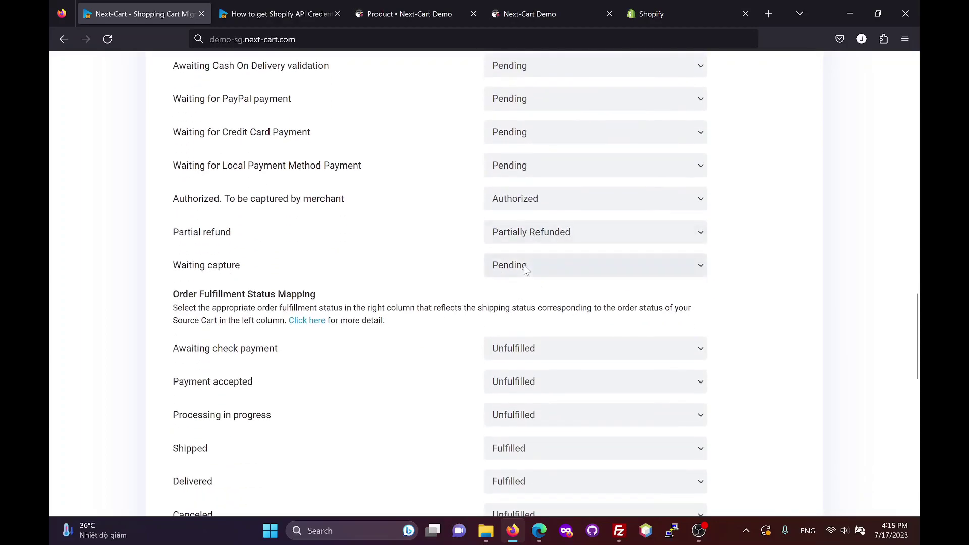
pyautogui.scroll(-3, 528, 271)
# Step: Map Shipped orders to Fulfilled and launch the migration
pyautogui.click(515, 262)
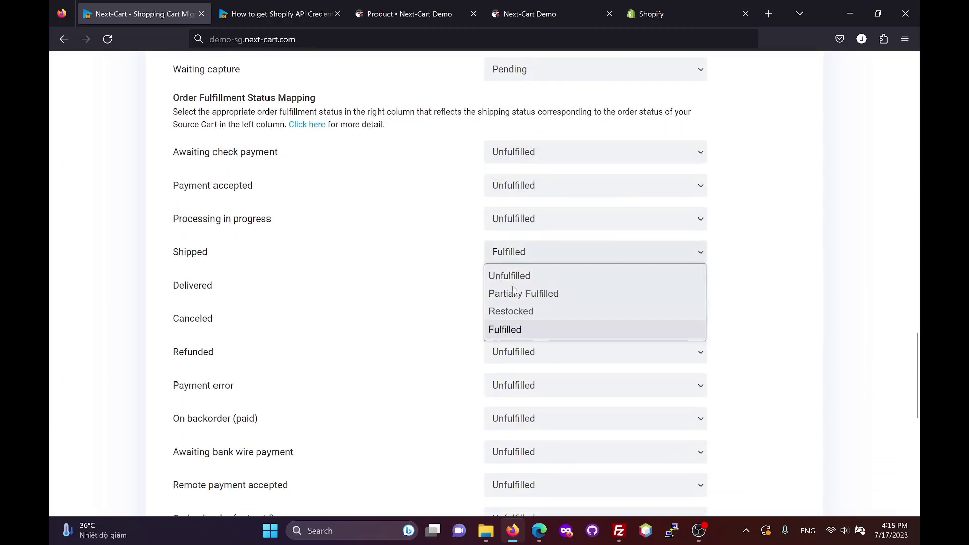
pyautogui.click(521, 330)
pyautogui.scroll(-3, 468, 321)
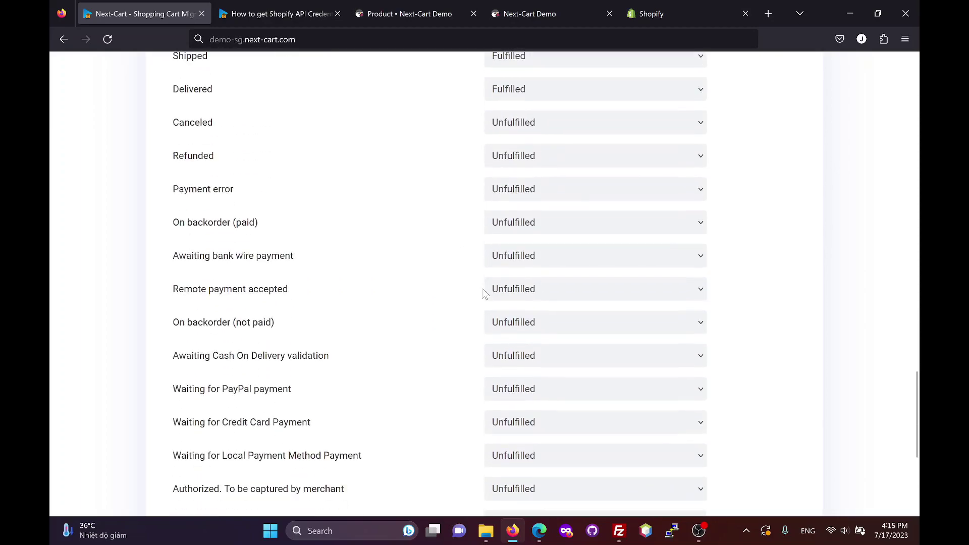
pyautogui.scroll(-3, 468, 322)
pyautogui.scroll(-2, 473, 341)
pyautogui.click(498, 422)
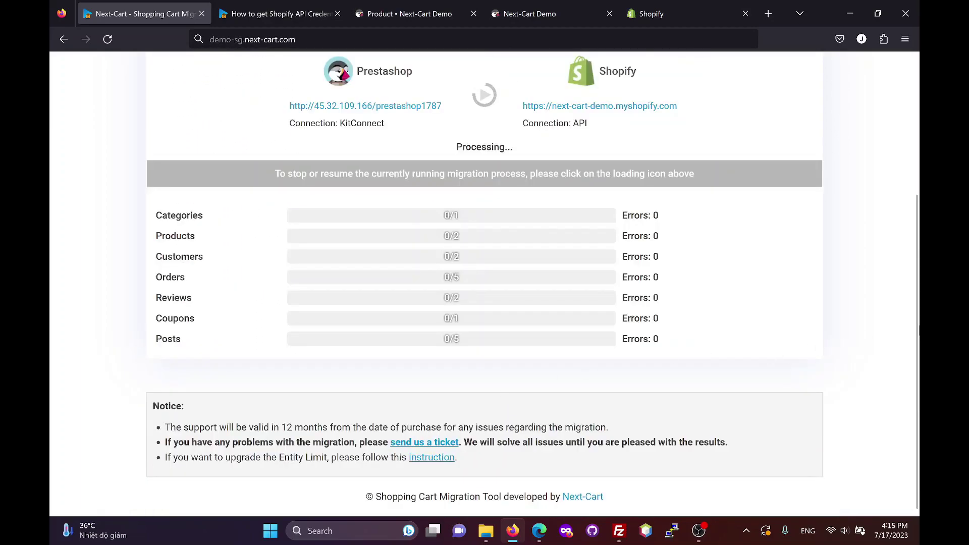
pyautogui.scroll(2, 504, 394)
pyautogui.scroll(2, 504, 395)
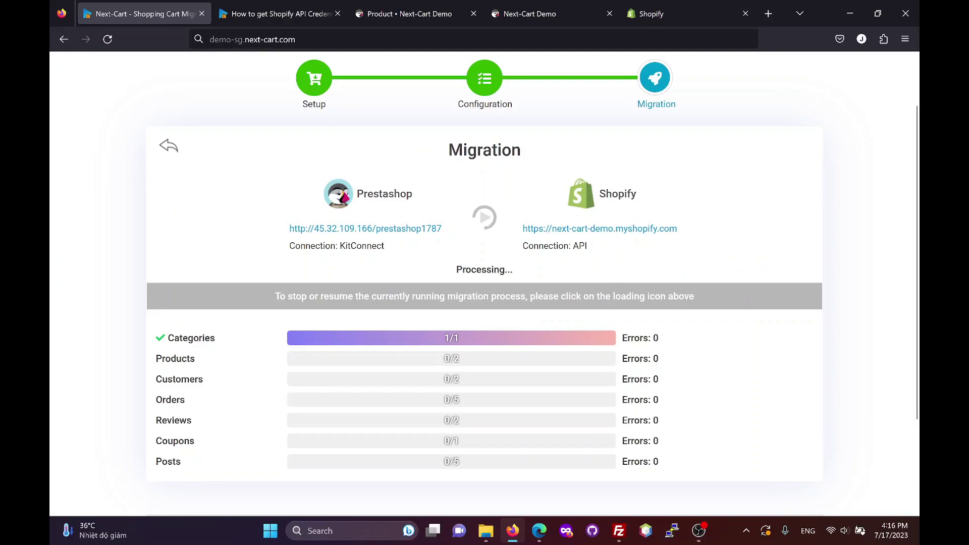
# Step: In Shopify, reload Products to show migrated Pet Accessories (15 stock) and Pet Tag (28 stock)
pyautogui.click(681, 6)
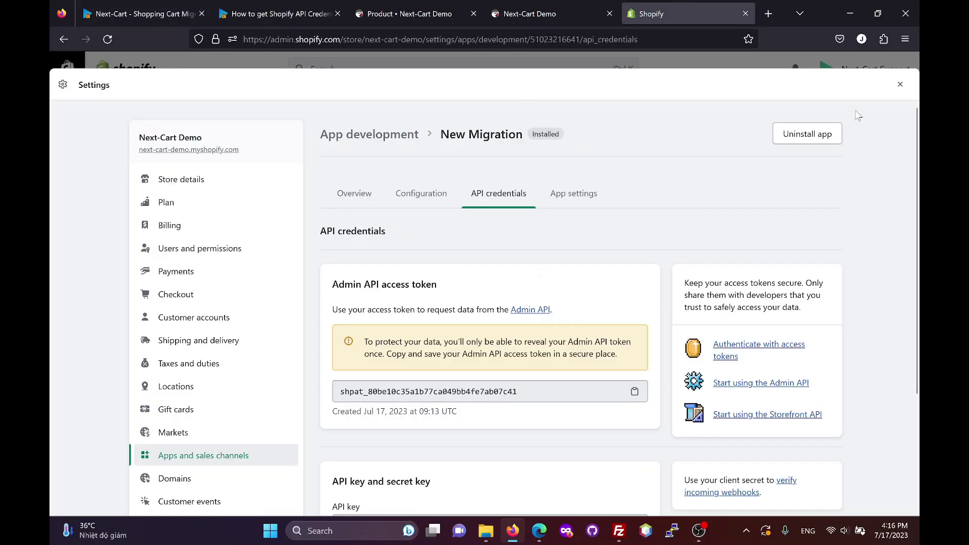
pyautogui.click(900, 86)
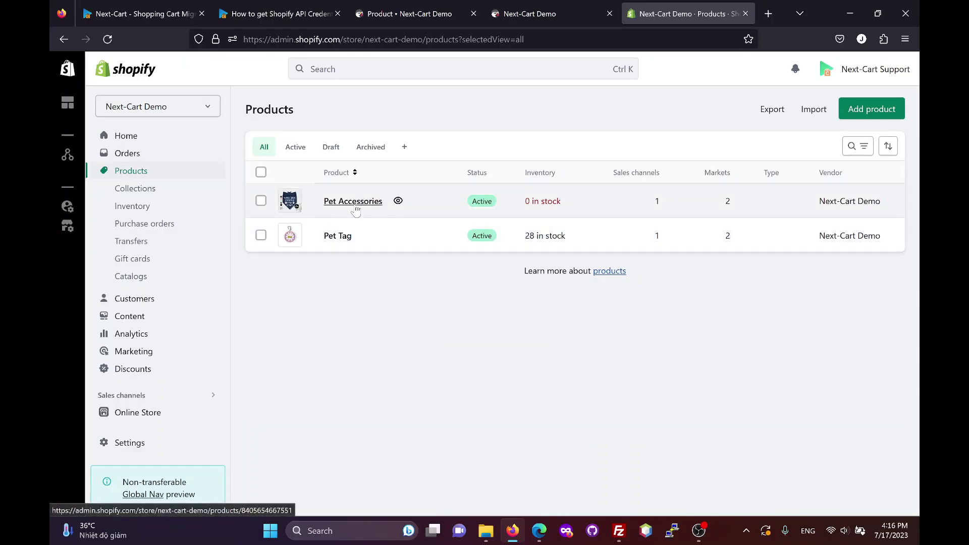
pyautogui.click(109, 38)
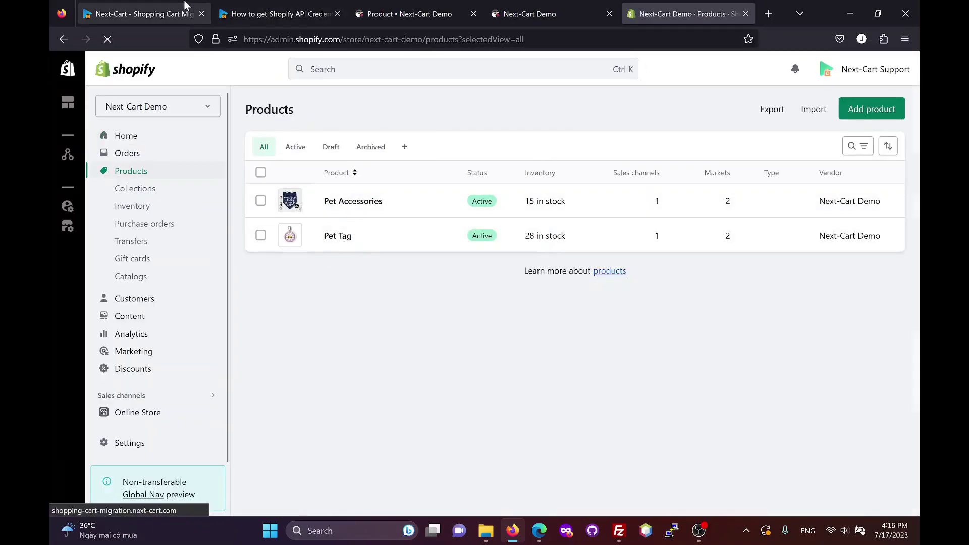
pyautogui.click(140, 14)
pyautogui.click(682, 14)
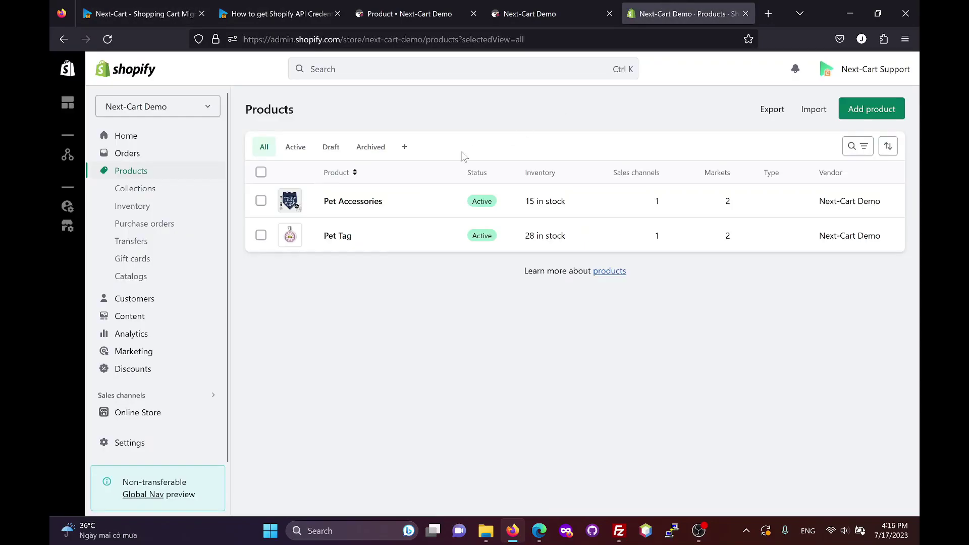
pyautogui.click(355, 202)
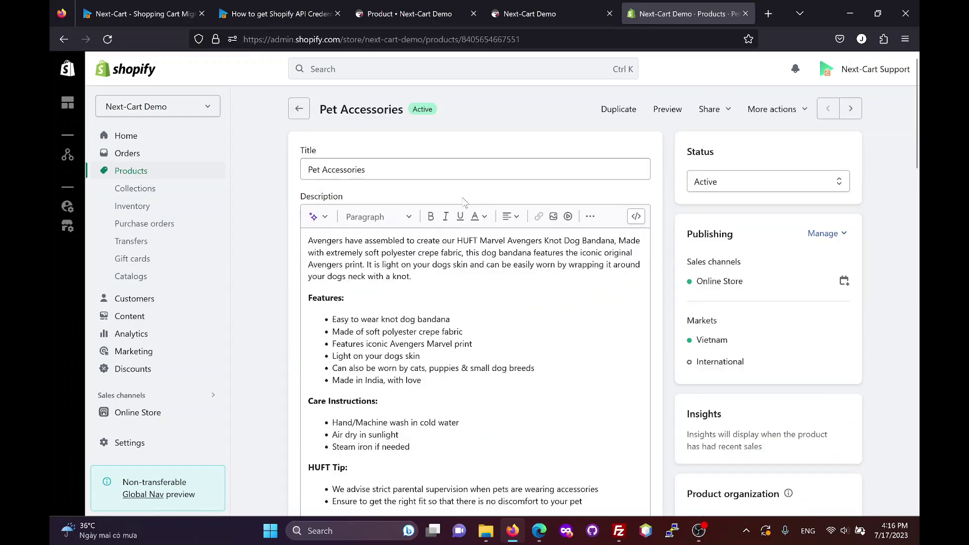
pyautogui.scroll(-3, 484, 304)
pyautogui.scroll(-3, 485, 303)
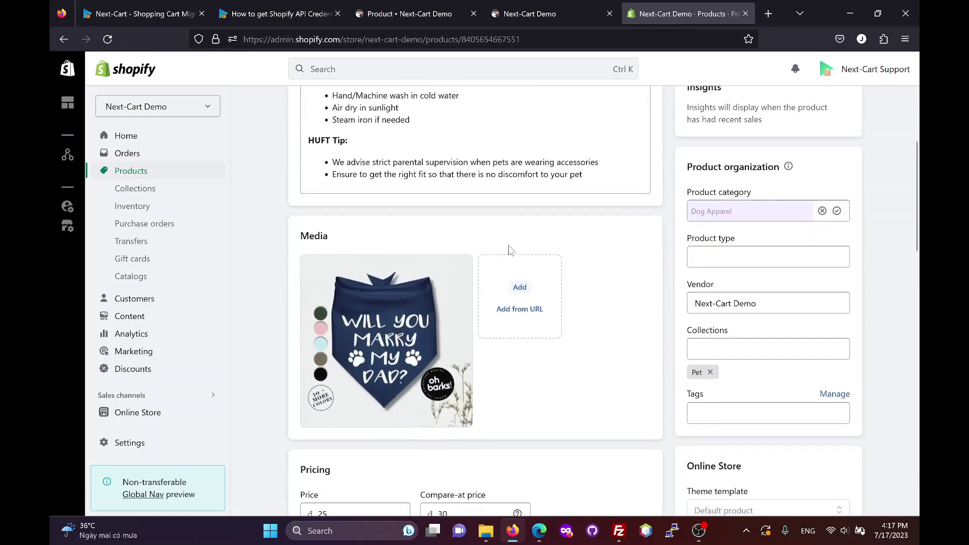
pyautogui.scroll(-2, 456, 273)
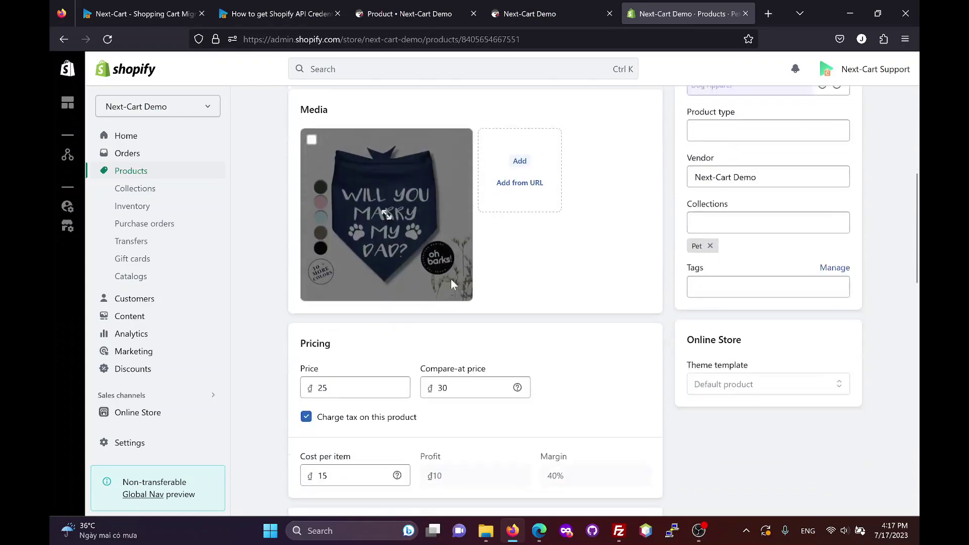
pyautogui.scroll(-1, 456, 272)
pyautogui.scroll(-2, 469, 270)
pyautogui.scroll(-1, 476, 266)
pyautogui.scroll(-2, 476, 261)
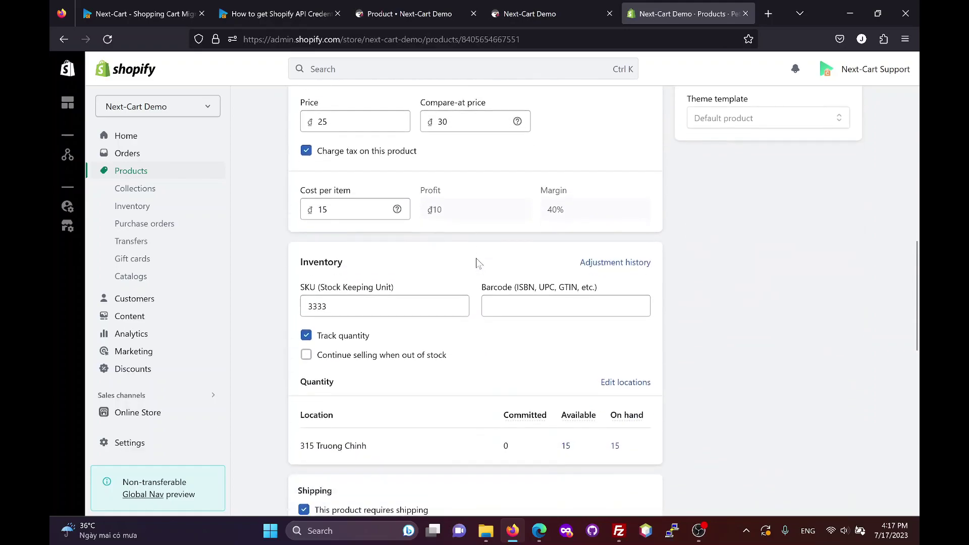
pyautogui.scroll(-2, 476, 261)
pyautogui.scroll(-2, 477, 261)
pyautogui.scroll(-3, 479, 261)
pyautogui.scroll(-3, 481, 261)
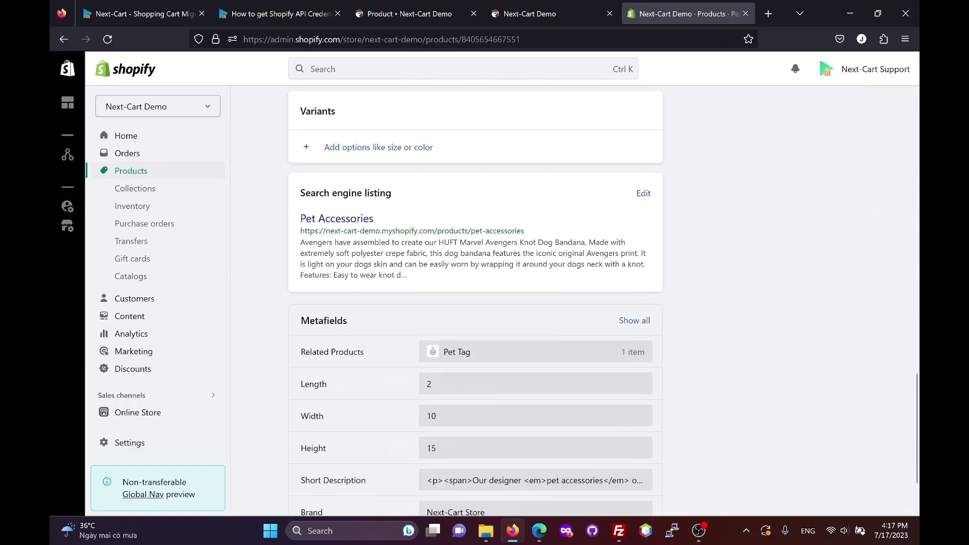
pyautogui.scroll(-2, 481, 261)
pyautogui.scroll(-1, 481, 261)
pyautogui.click(512, 252)
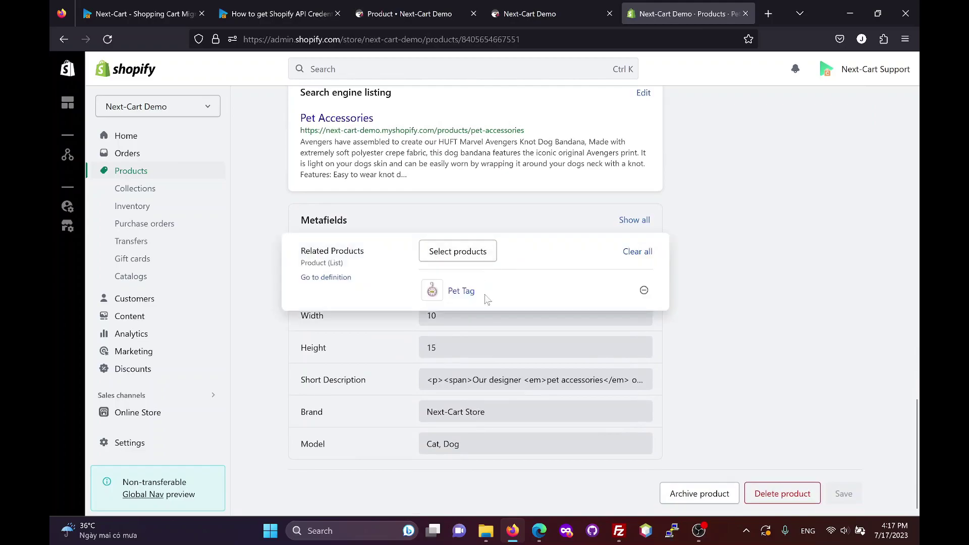
pyautogui.click(697, 338)
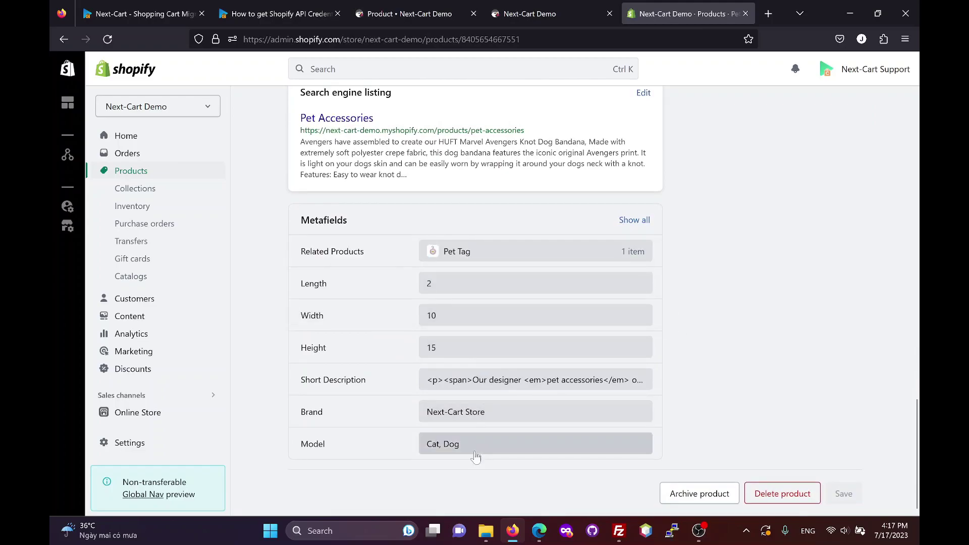
pyautogui.scroll(10, 319, 232)
pyautogui.scroll(5, 319, 232)
pyautogui.scroll(10, 314, 234)
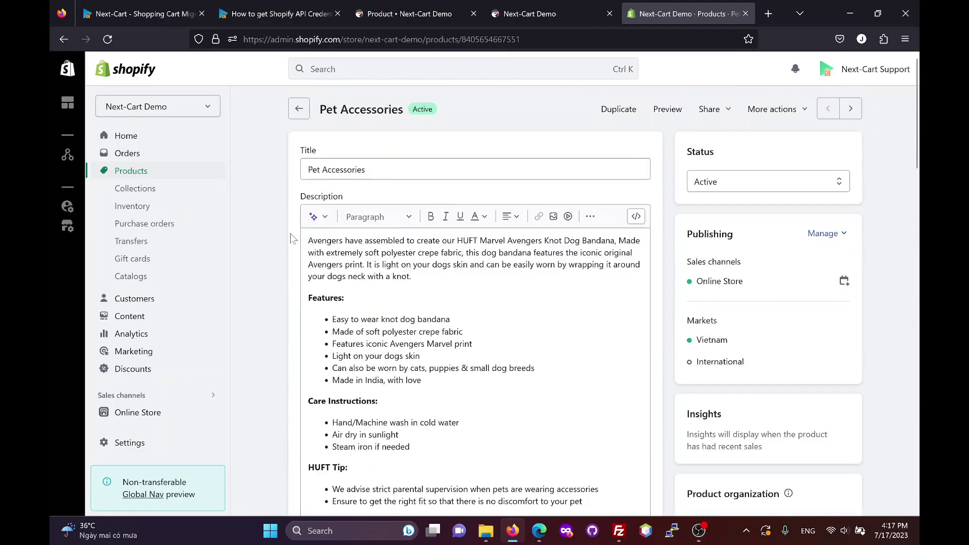
# Step: Check Pet Tag: price 10, cost 6, SKU 2222, 28 on hand, Pet Accessories related
pyautogui.click(298, 109)
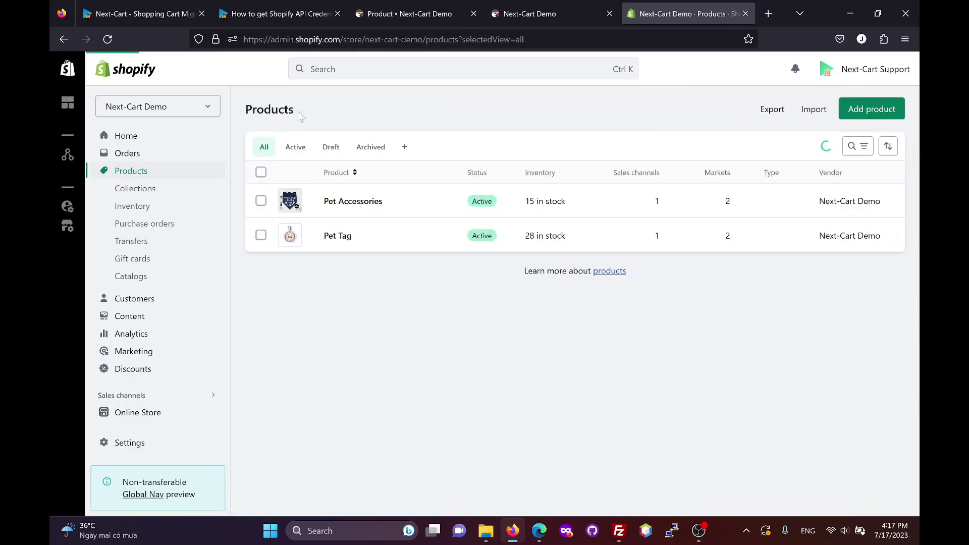
pyautogui.click(337, 236)
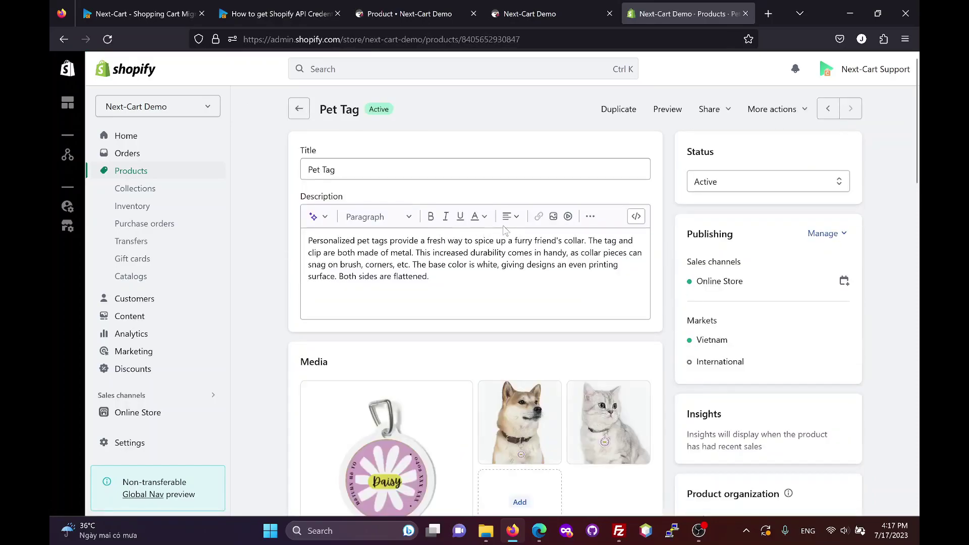
pyautogui.scroll(-2, 506, 234)
pyautogui.scroll(-2, 652, 273)
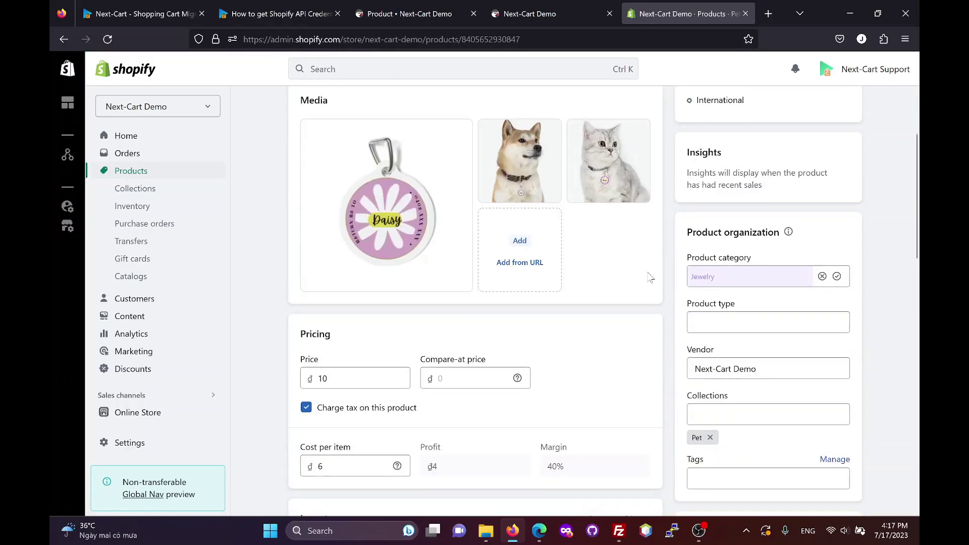
pyautogui.scroll(-2, 652, 273)
pyautogui.scroll(1, 627, 243)
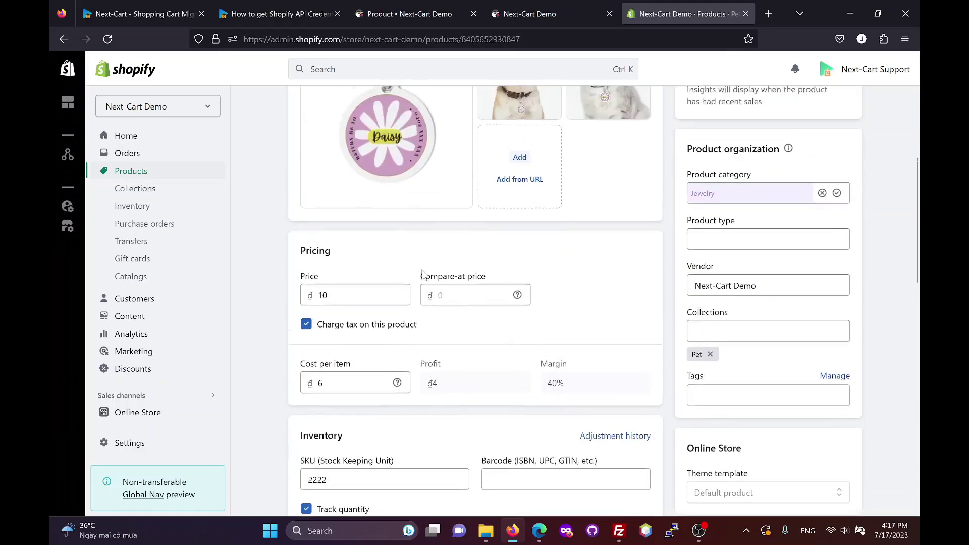
pyautogui.scroll(1, 628, 242)
pyautogui.scroll(-2, 627, 243)
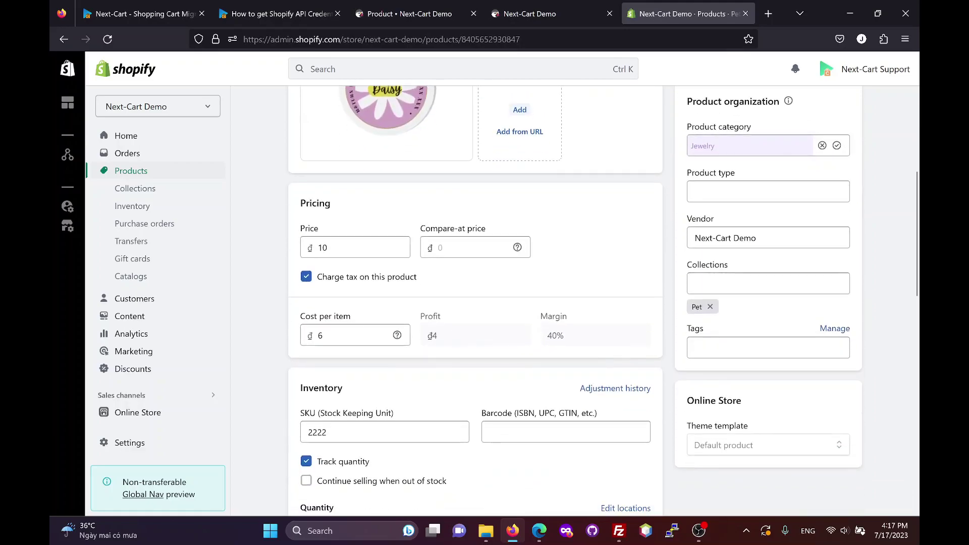
pyautogui.scroll(-2, 395, 326)
pyautogui.scroll(-1, 396, 325)
pyautogui.scroll(-1, 395, 325)
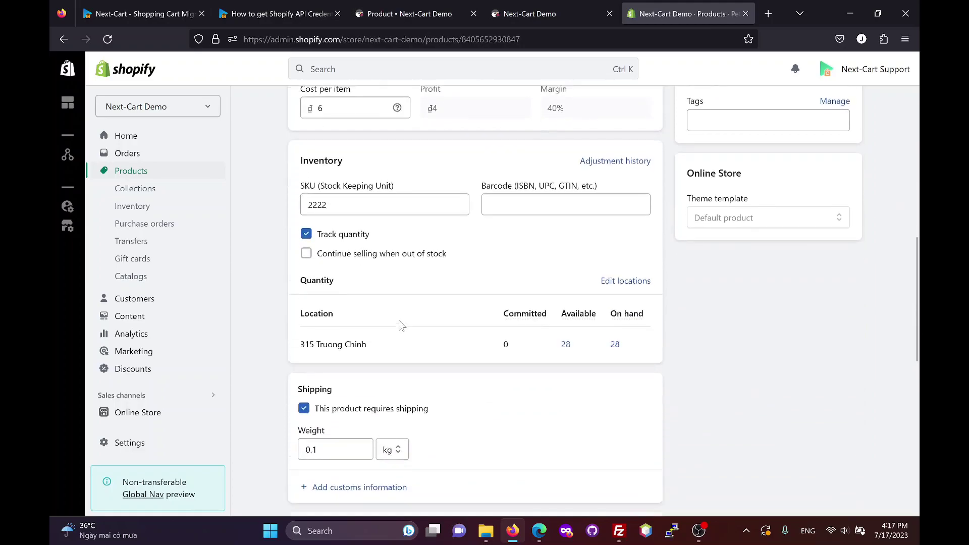
pyautogui.scroll(-1, 396, 325)
pyautogui.scroll(-2, 396, 326)
pyautogui.scroll(-1, 396, 325)
pyautogui.scroll(-1, 470, 322)
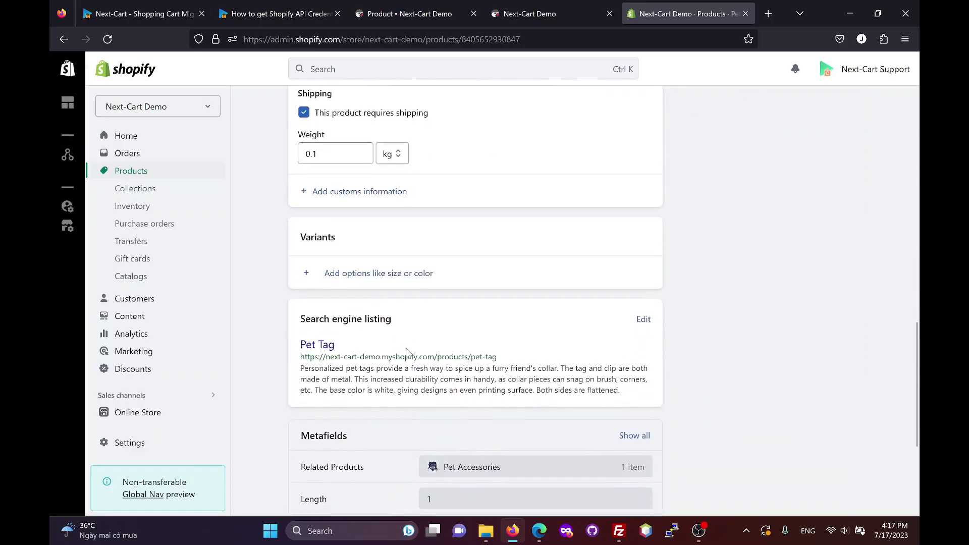
pyautogui.scroll(-1, 469, 323)
pyautogui.scroll(-1, 469, 322)
pyautogui.click(515, 271)
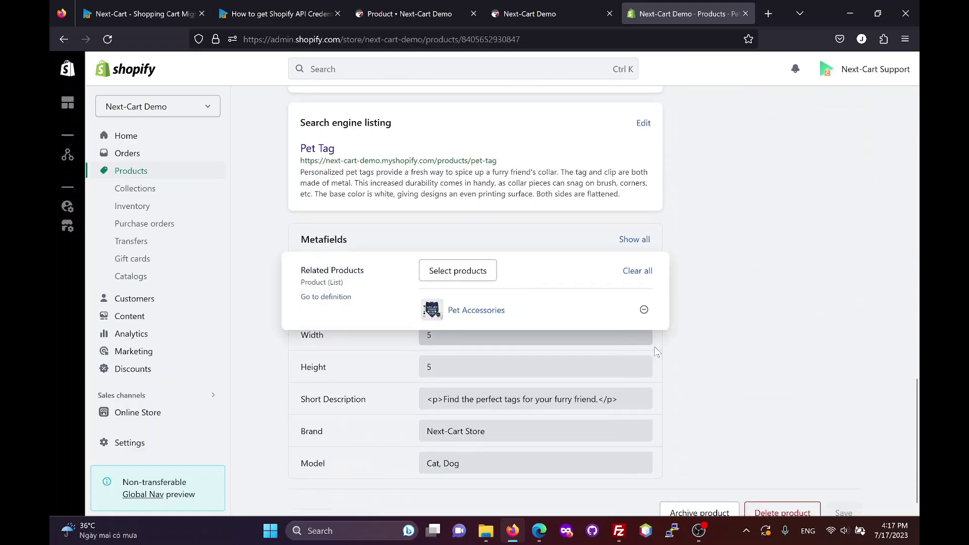
pyautogui.click(667, 352)
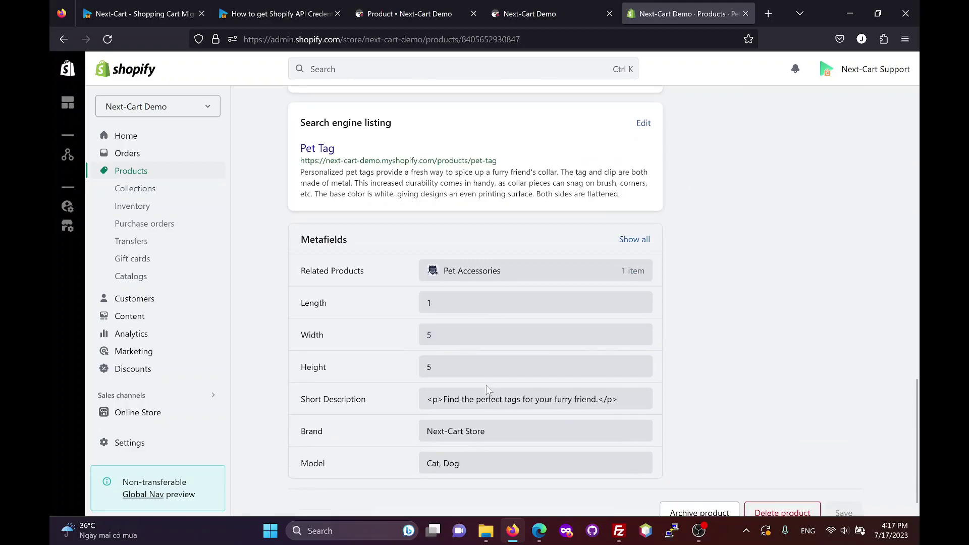
pyautogui.scroll(4, 454, 334)
pyautogui.scroll(4, 424, 319)
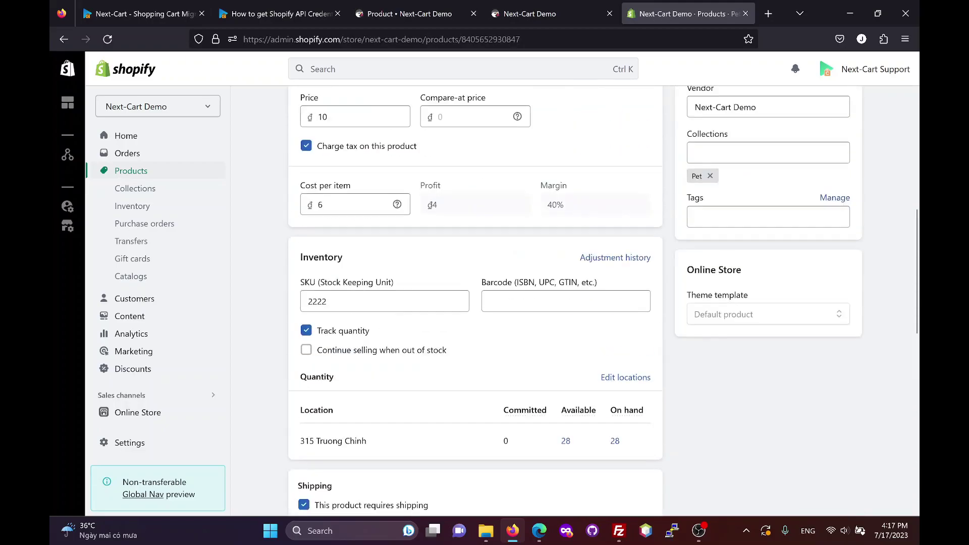
pyautogui.scroll(4, 385, 303)
pyautogui.scroll(3, 385, 303)
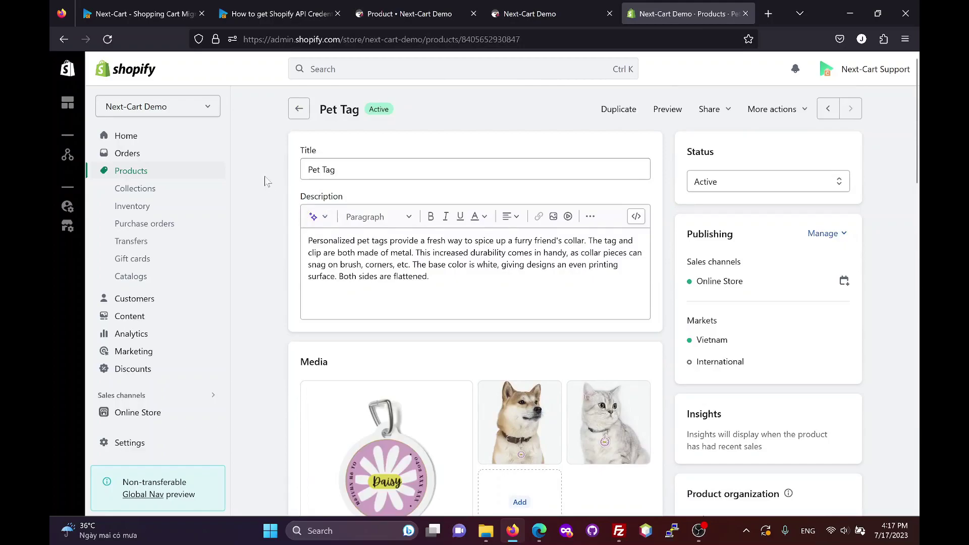
# Step: Open the Pet collection from Collections, listing Pet Accessories and Pet Tag
pyautogui.click(134, 189)
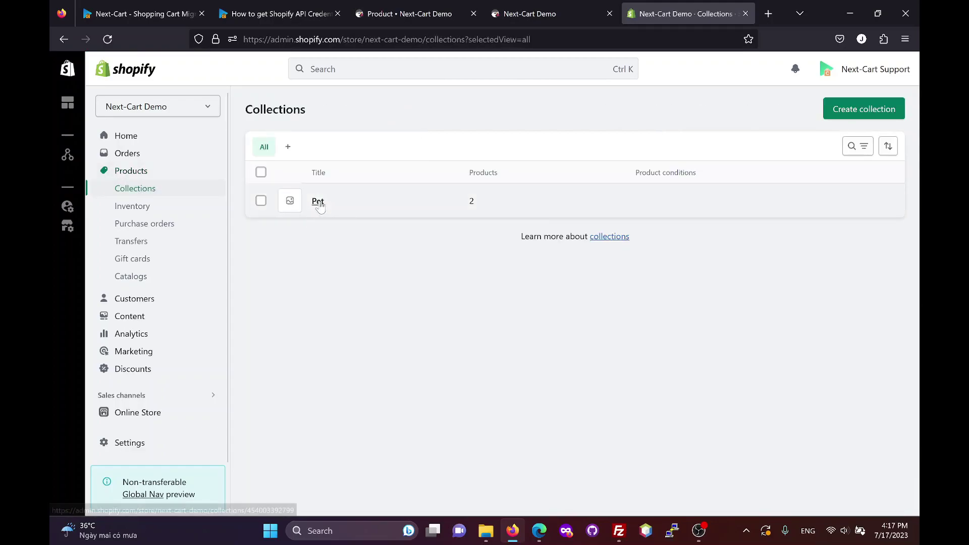
pyautogui.click(319, 202)
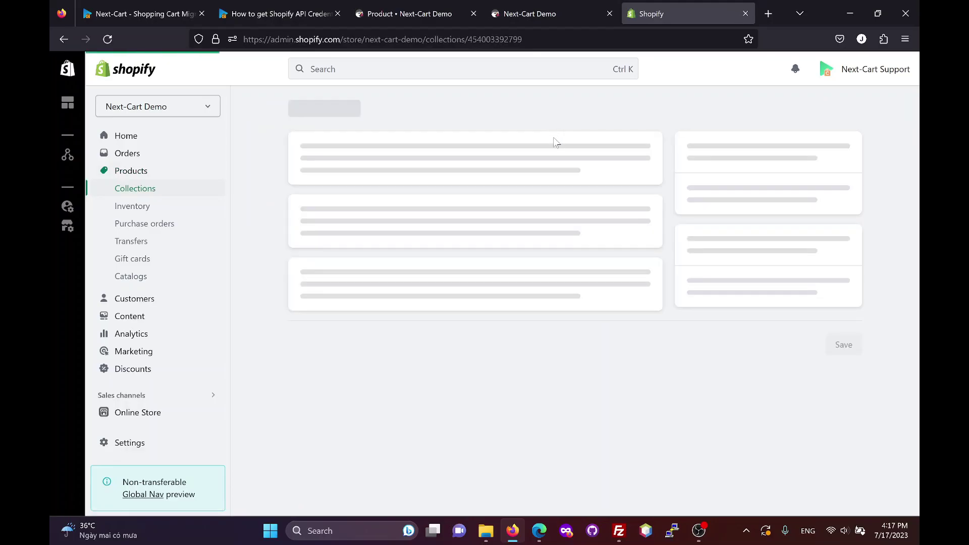
pyautogui.scroll(-1, 500, 257)
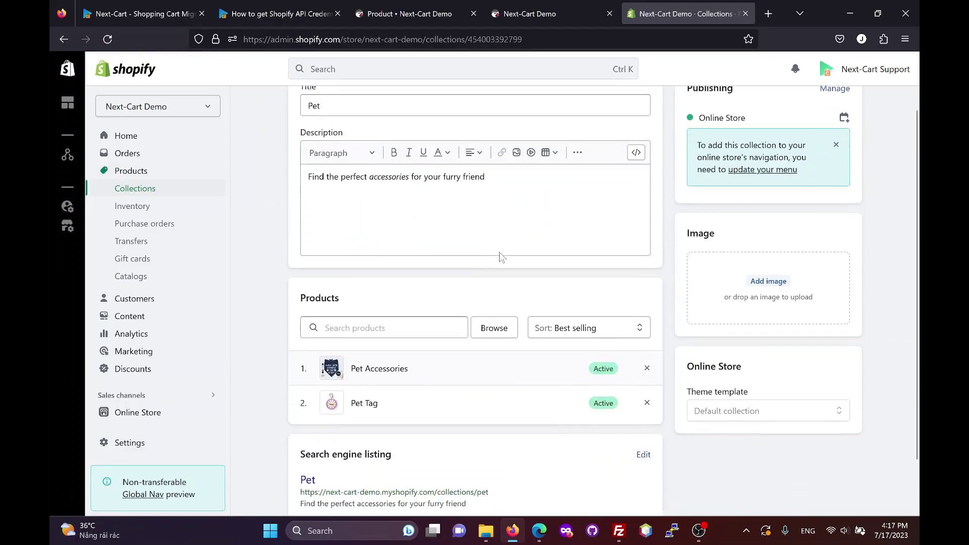
pyautogui.scroll(-2, 500, 256)
pyautogui.scroll(4, 470, 386)
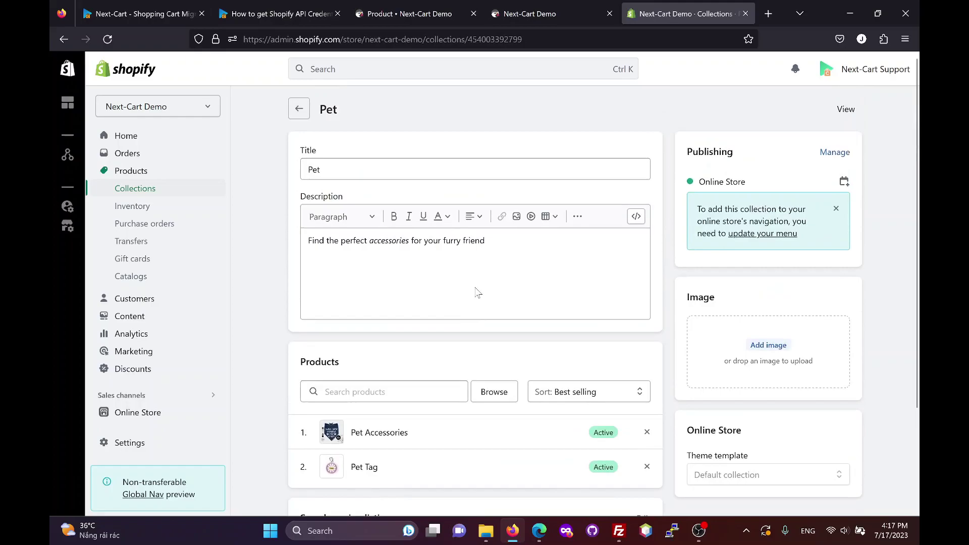
# Step: Review the two migrated customers, then list the four migrated John Doe orders
pyautogui.click(134, 299)
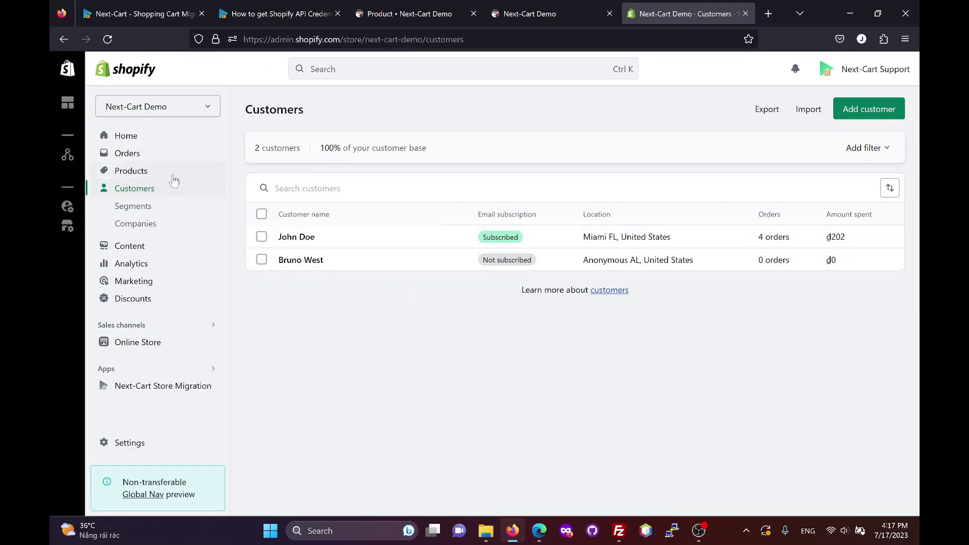
pyautogui.click(124, 153)
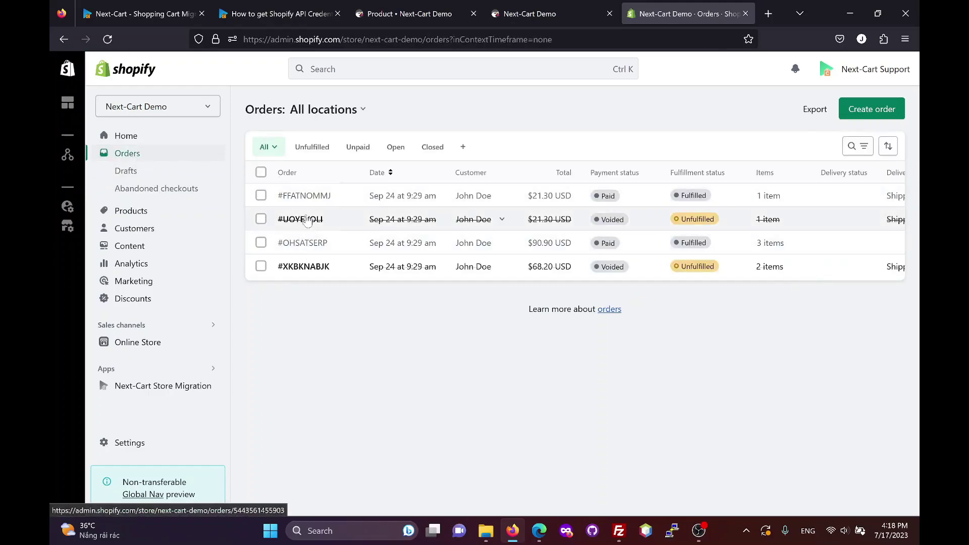
pyautogui.click(306, 197)
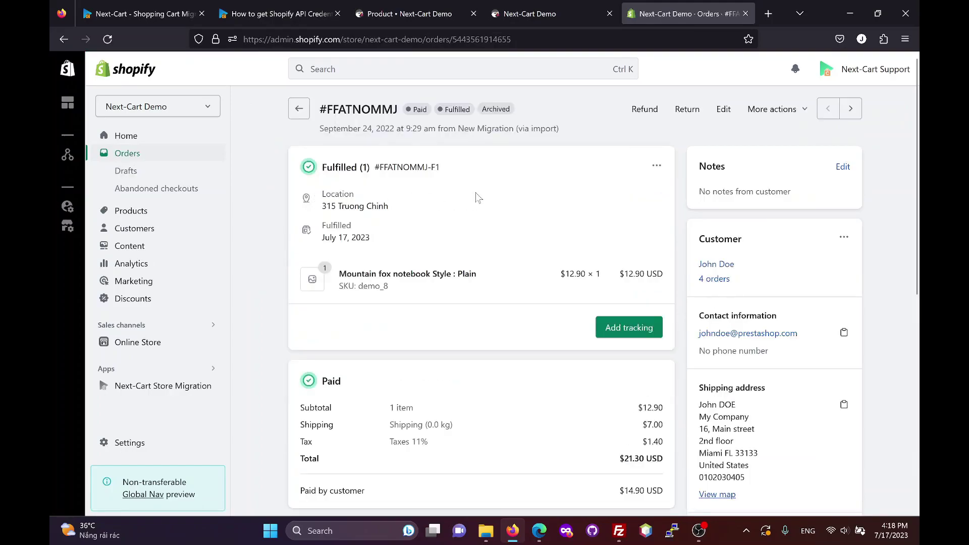
pyautogui.scroll(-2, 467, 200)
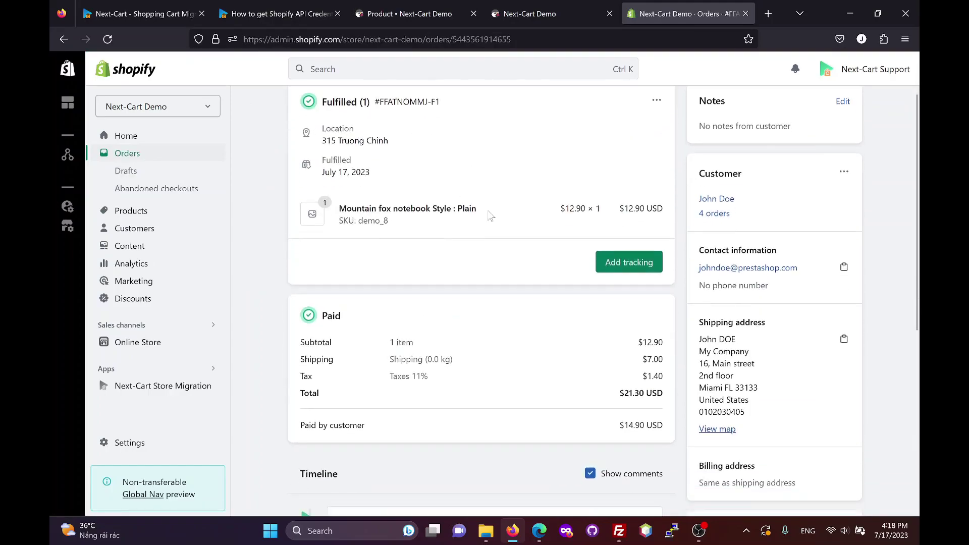
pyautogui.scroll(-2, 480, 219)
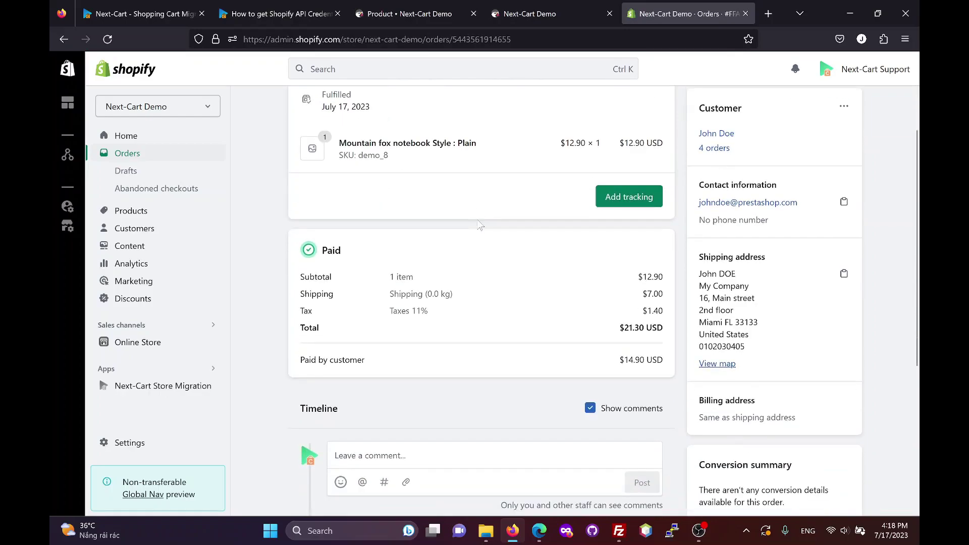
pyautogui.scroll(-2, 488, 251)
pyautogui.scroll(-2, 492, 252)
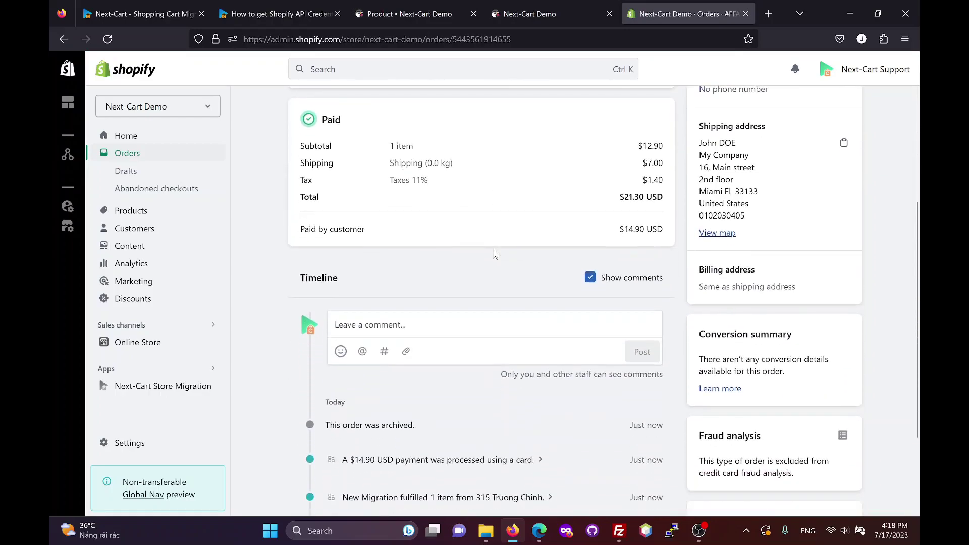
pyautogui.scroll(-2, 492, 253)
pyautogui.scroll(-2, 493, 253)
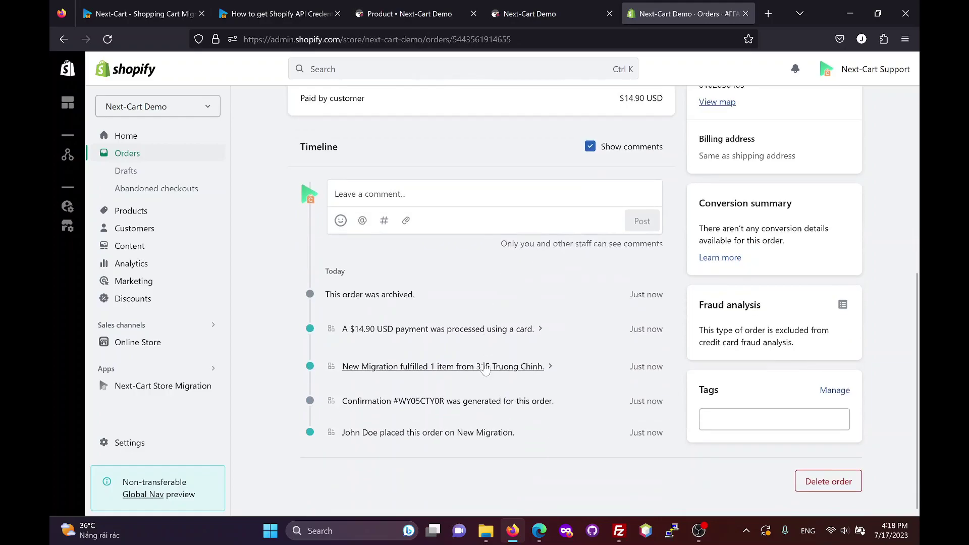
pyautogui.scroll(4, 485, 364)
pyautogui.scroll(5, 478, 333)
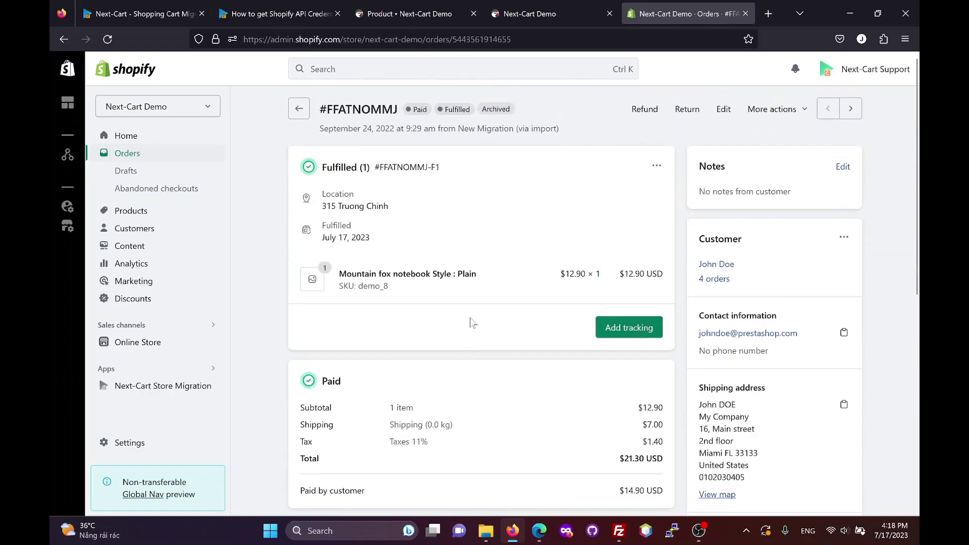
pyautogui.click(299, 109)
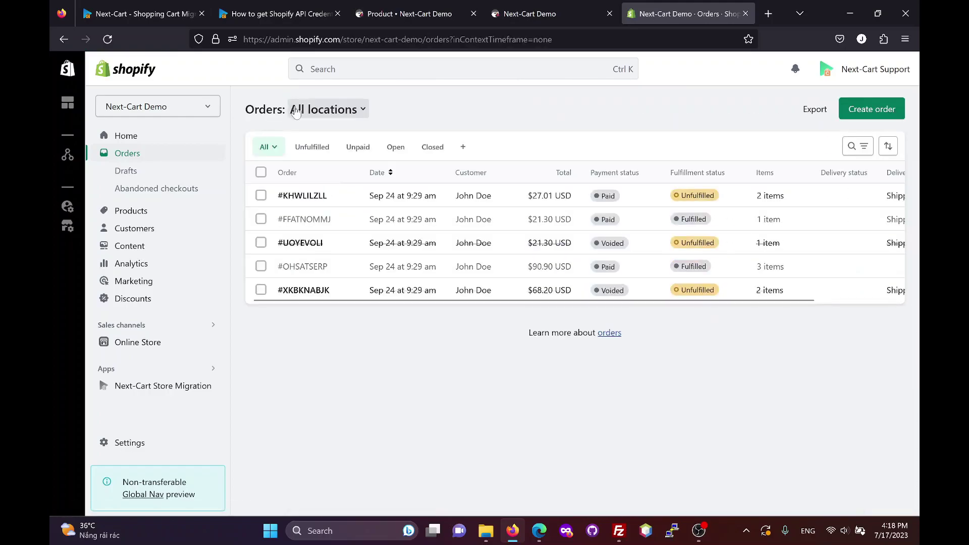
pyautogui.click(301, 196)
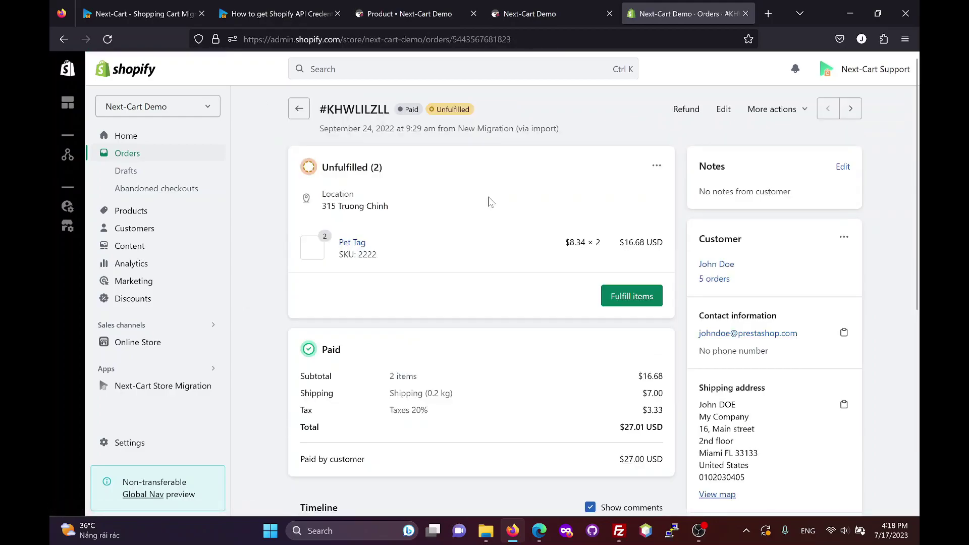
pyautogui.scroll(-1, 540, 225)
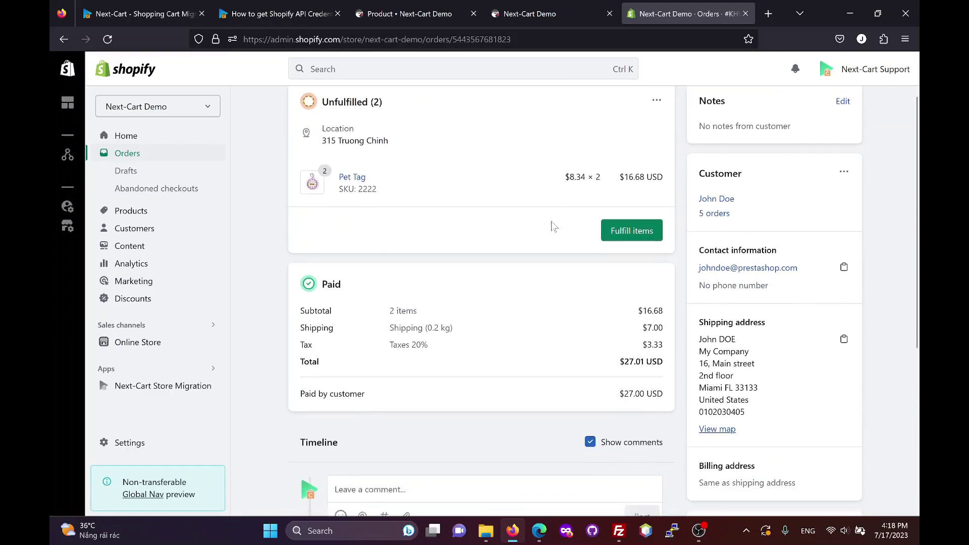
pyautogui.scroll(-2, 489, 331)
pyautogui.scroll(-2, 523, 311)
pyautogui.scroll(-2, 523, 310)
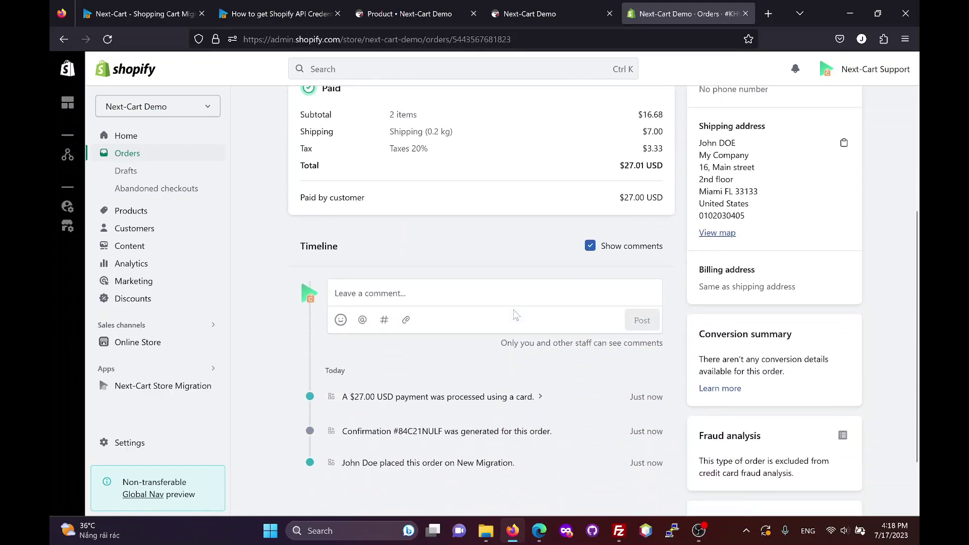
pyautogui.scroll(-2, 516, 314)
pyautogui.scroll(-1, 516, 315)
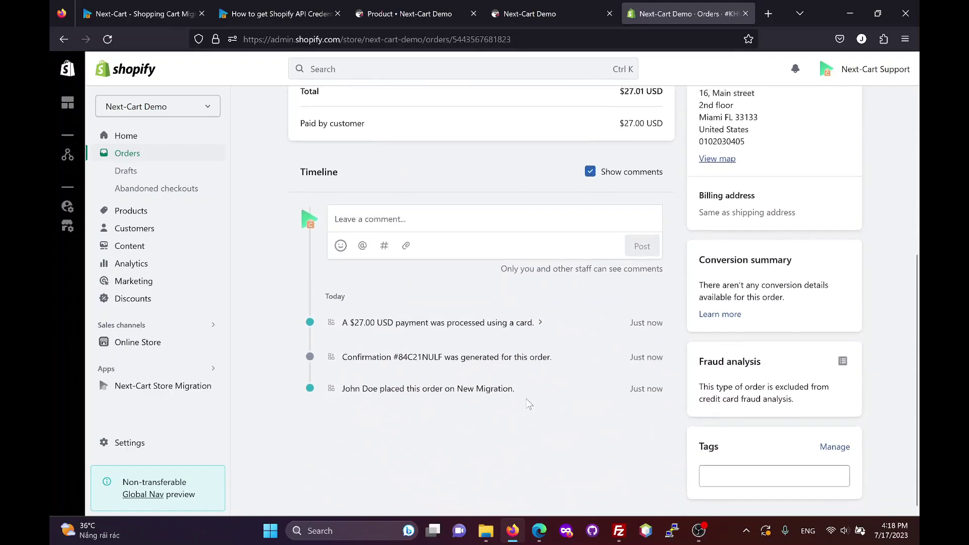
pyautogui.scroll(3, 526, 406)
pyautogui.scroll(3, 529, 399)
pyautogui.scroll(3, 524, 378)
pyautogui.scroll(1, 524, 378)
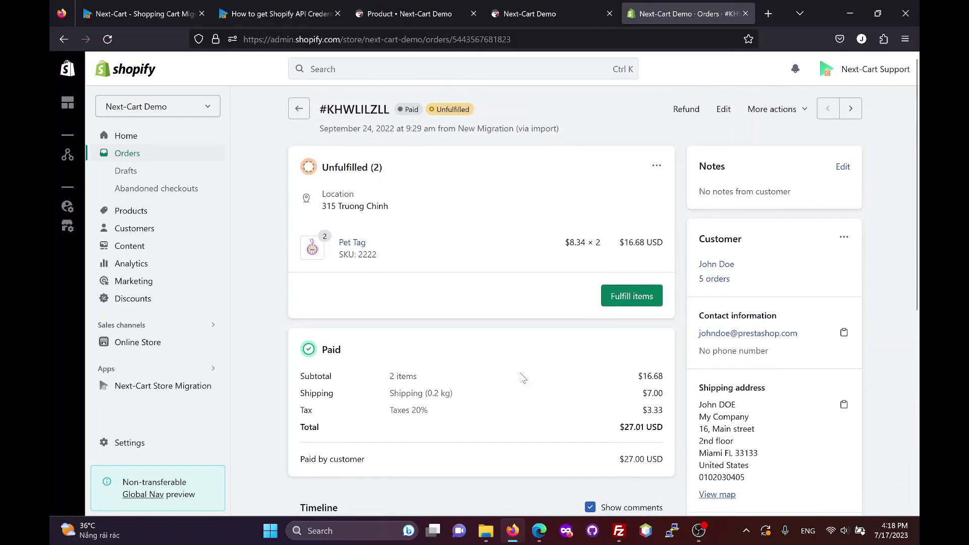
pyautogui.click(352, 242)
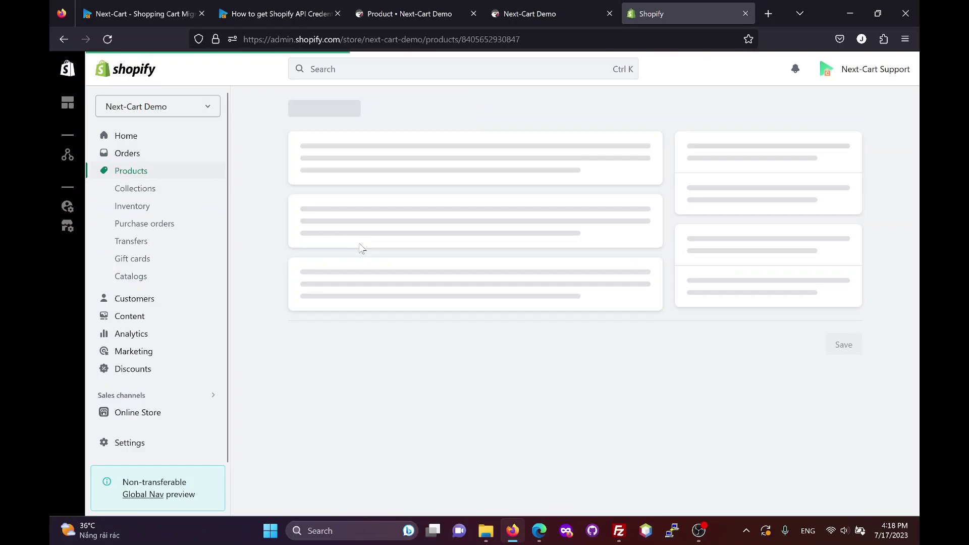
pyautogui.scroll(-1, 531, 283)
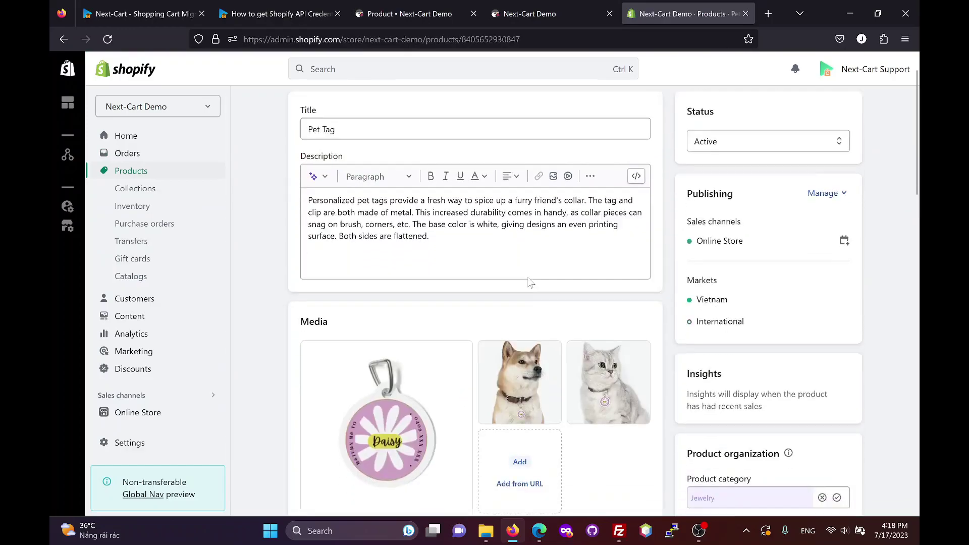
pyautogui.scroll(-2, 530, 282)
pyautogui.scroll(-3, 522, 303)
pyautogui.scroll(-2, 515, 331)
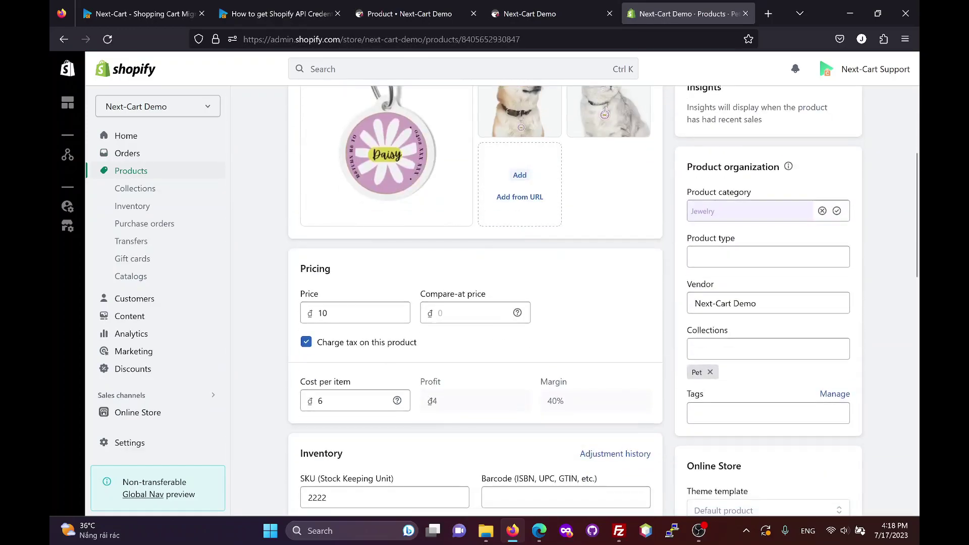
pyautogui.scroll(-2, 517, 327)
pyautogui.scroll(-2, 517, 328)
pyautogui.scroll(2, 515, 322)
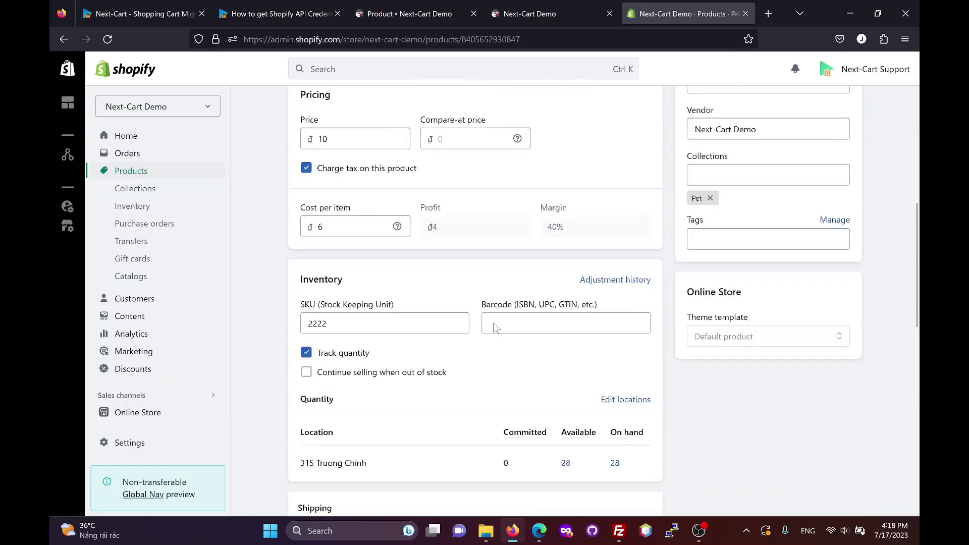
pyautogui.scroll(5, 493, 323)
pyautogui.scroll(2, 494, 323)
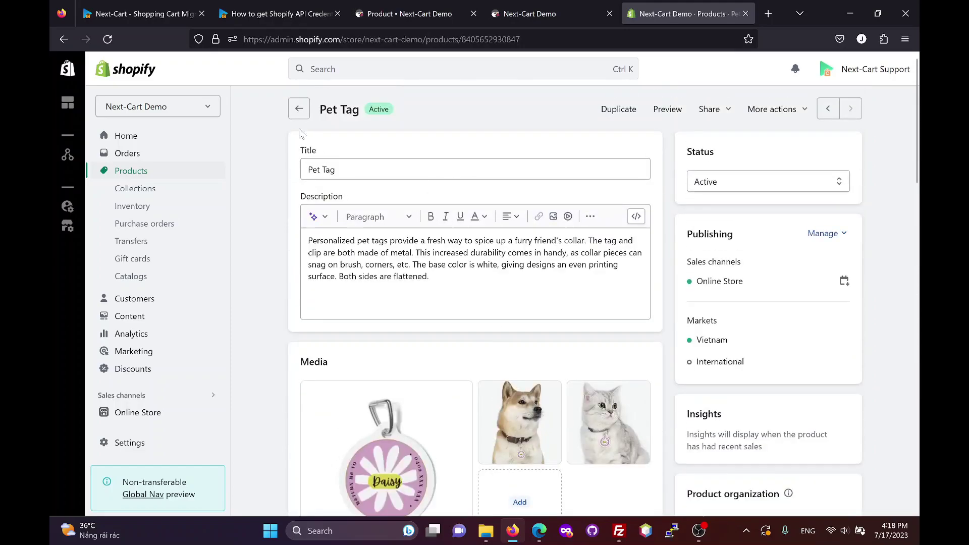
# Step: Go back to Shopify Products, then view Next-Cart's finished, zero-error migration results
pyautogui.click(132, 172)
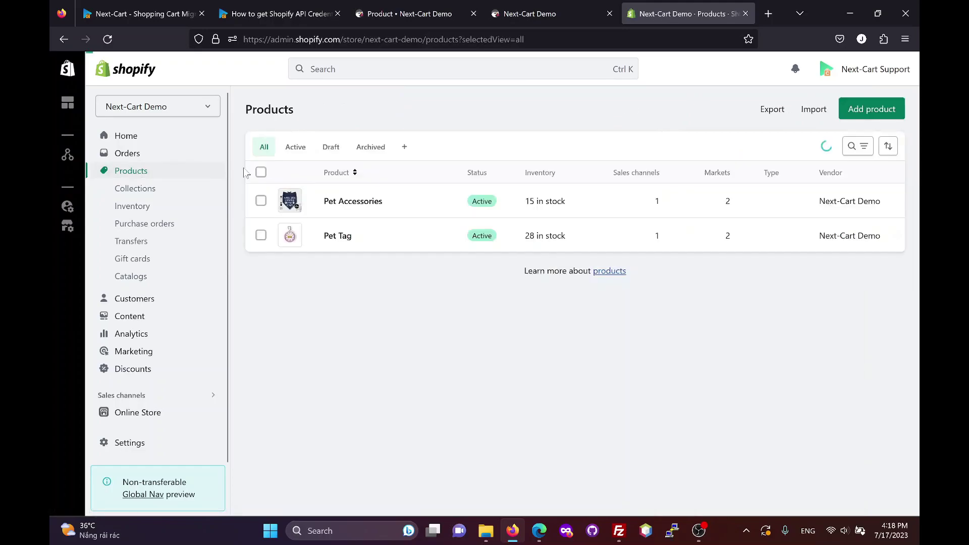
pyautogui.click(144, 13)
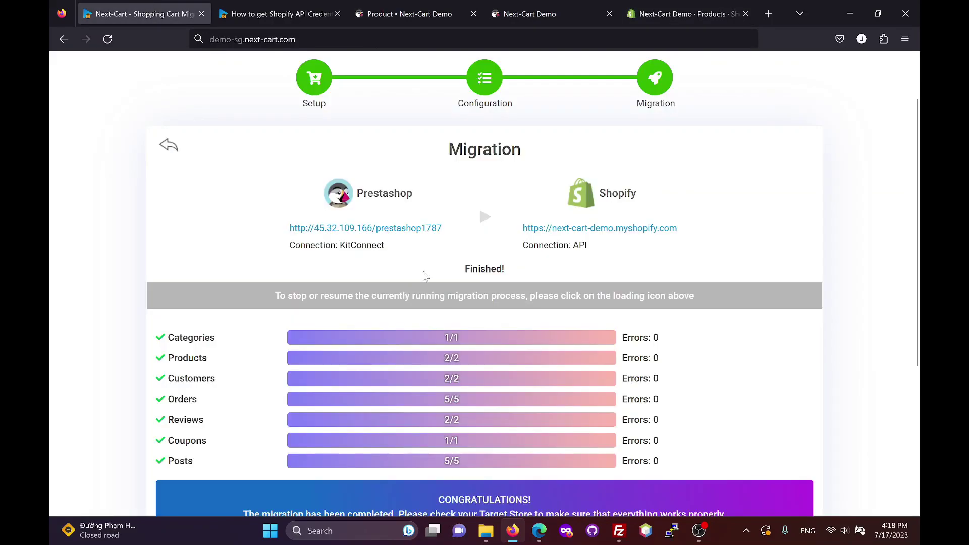
pyautogui.scroll(-2, 432, 277)
pyautogui.scroll(-2, 436, 279)
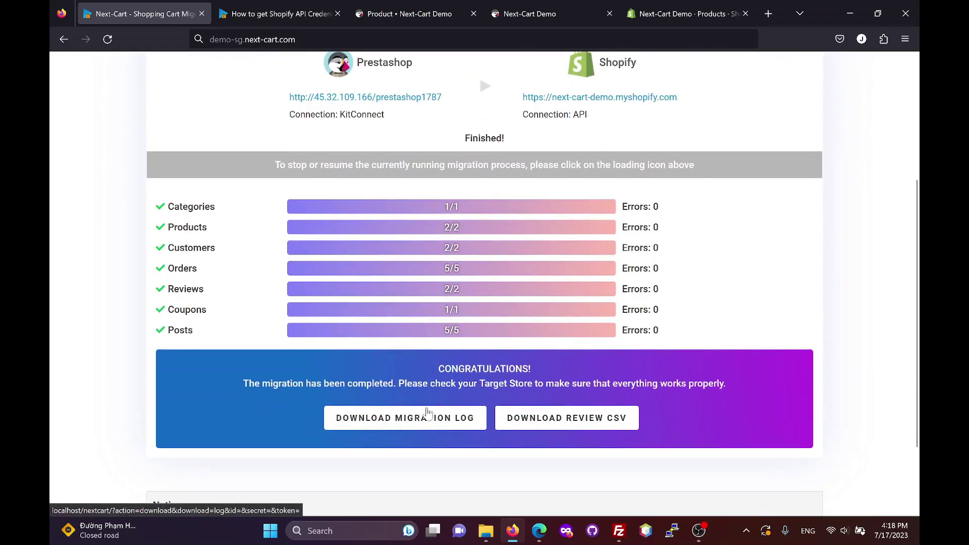
pyautogui.scroll(4, 427, 407)
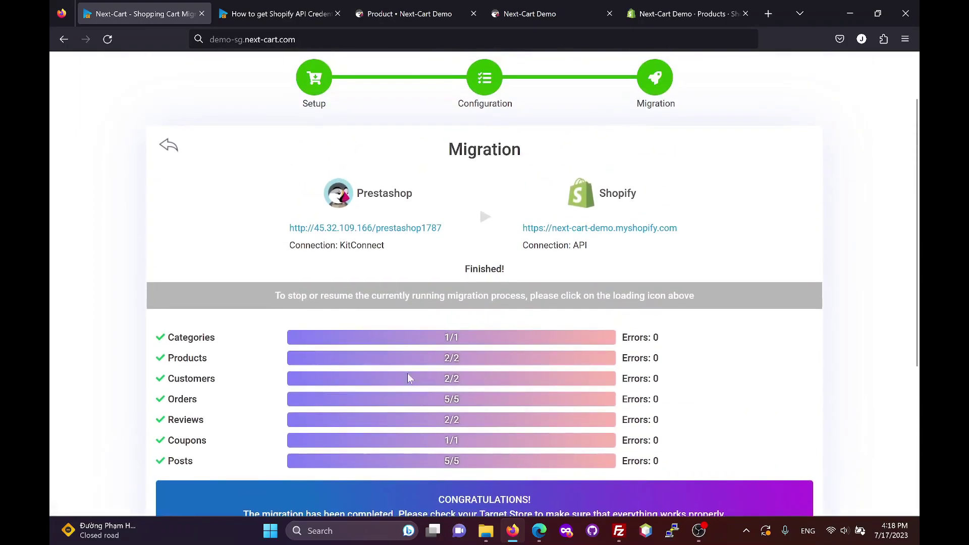
# Step: From the Next-Cart home page, choose PrestaShop to Shopify and open that tool's details
pyautogui.click(276, 11)
pyautogui.scroll(5, 227, 212)
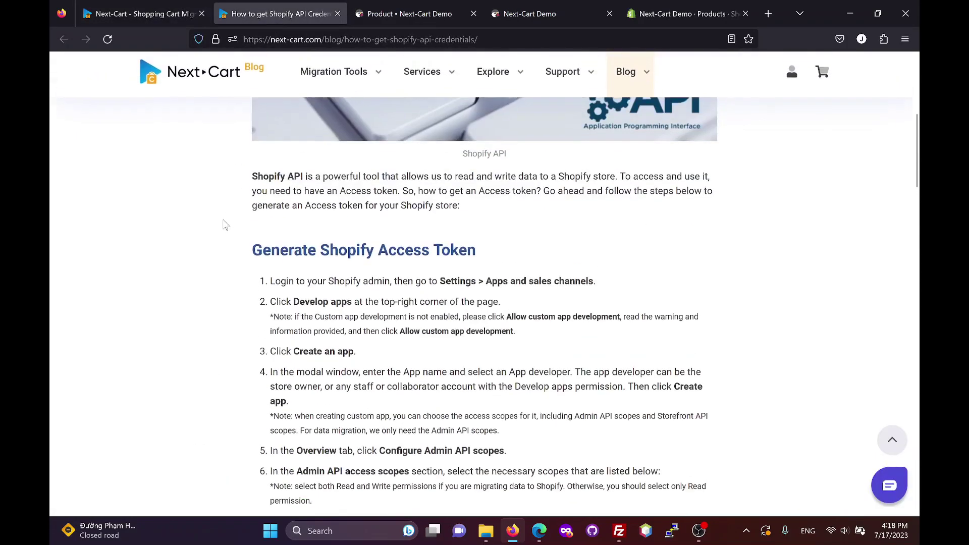
pyautogui.click(191, 80)
pyautogui.click(357, 226)
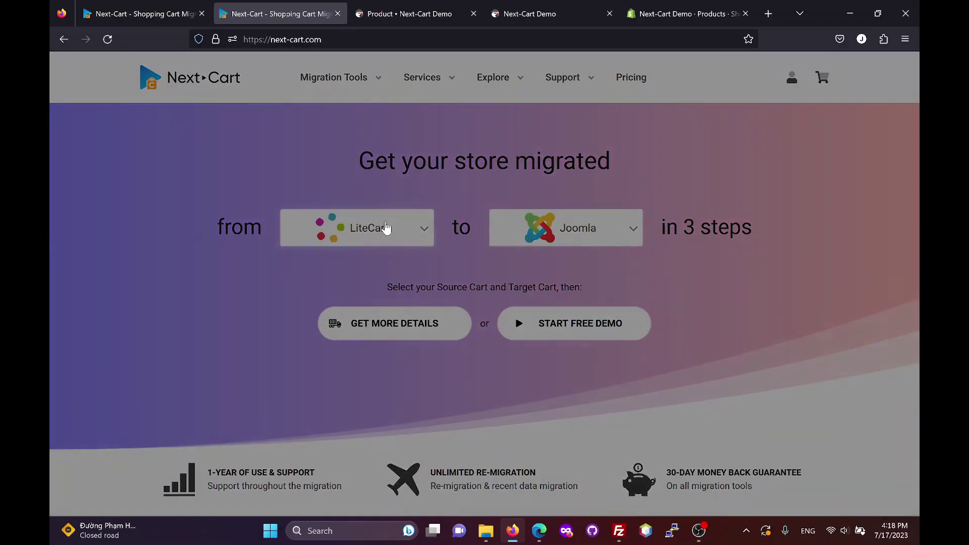
pyautogui.write('pre')
pyautogui.click(382, 205)
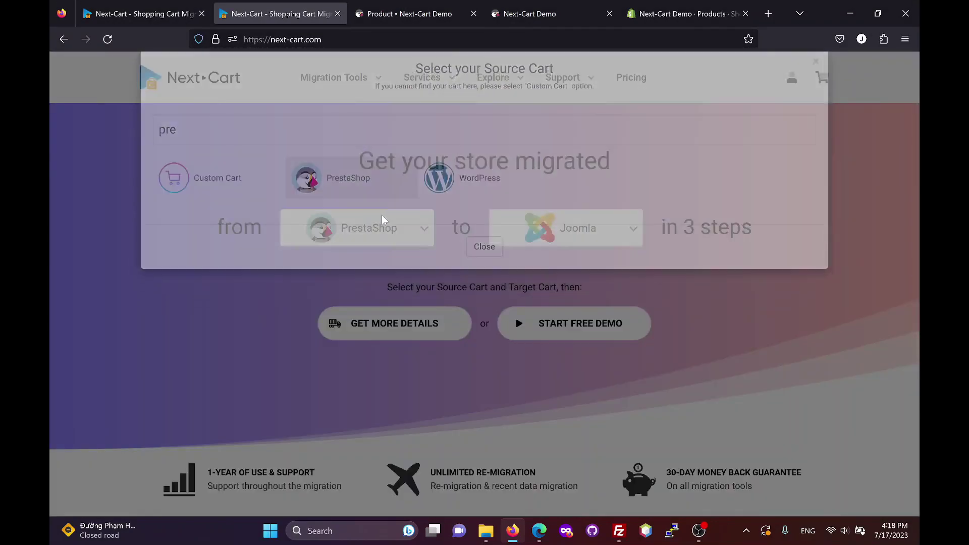
pyautogui.click(570, 231)
pyautogui.write('s')
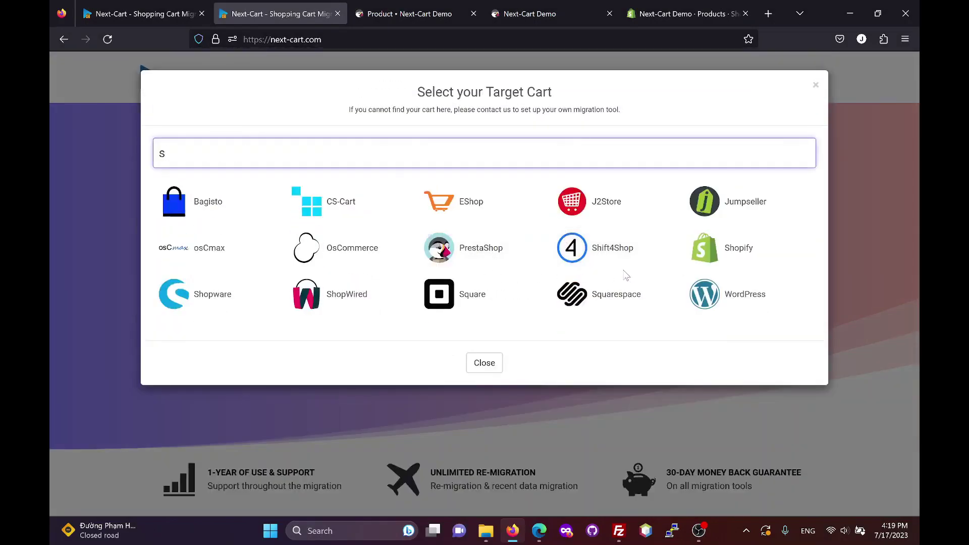
pyautogui.click(754, 261)
pyautogui.click(409, 326)
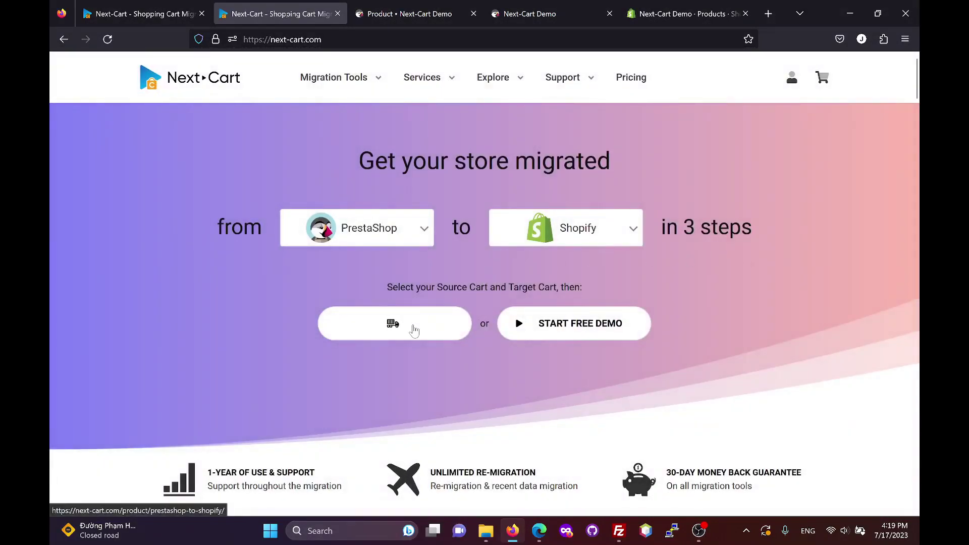